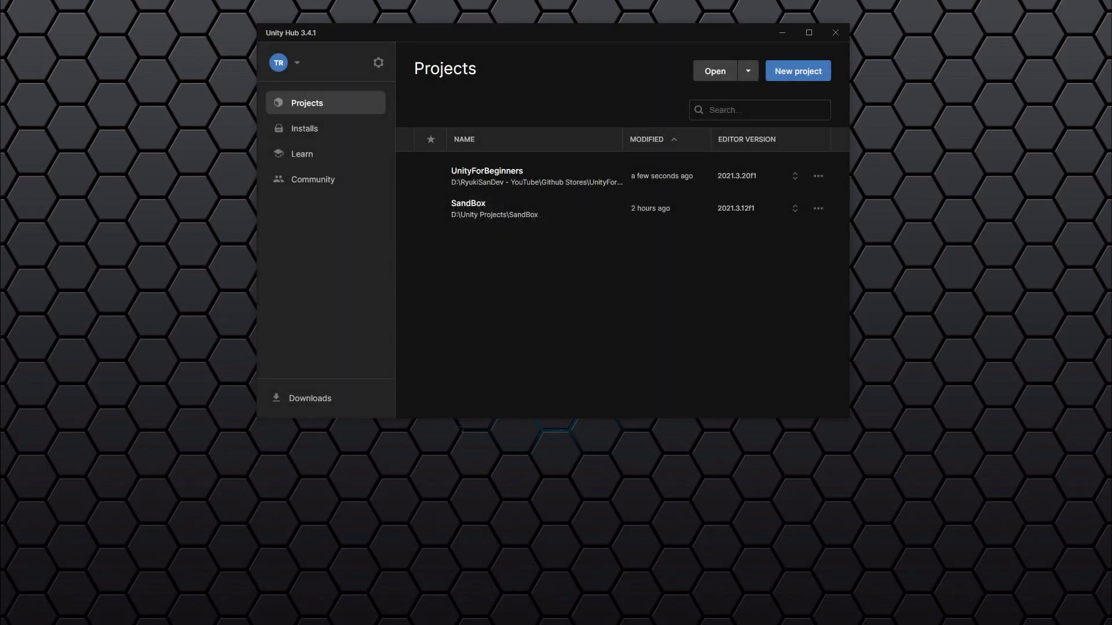
# Load the UnityForBeginners project from Unity Hub so SampleScene opens in the editor.
pyautogui.click(505, 186)
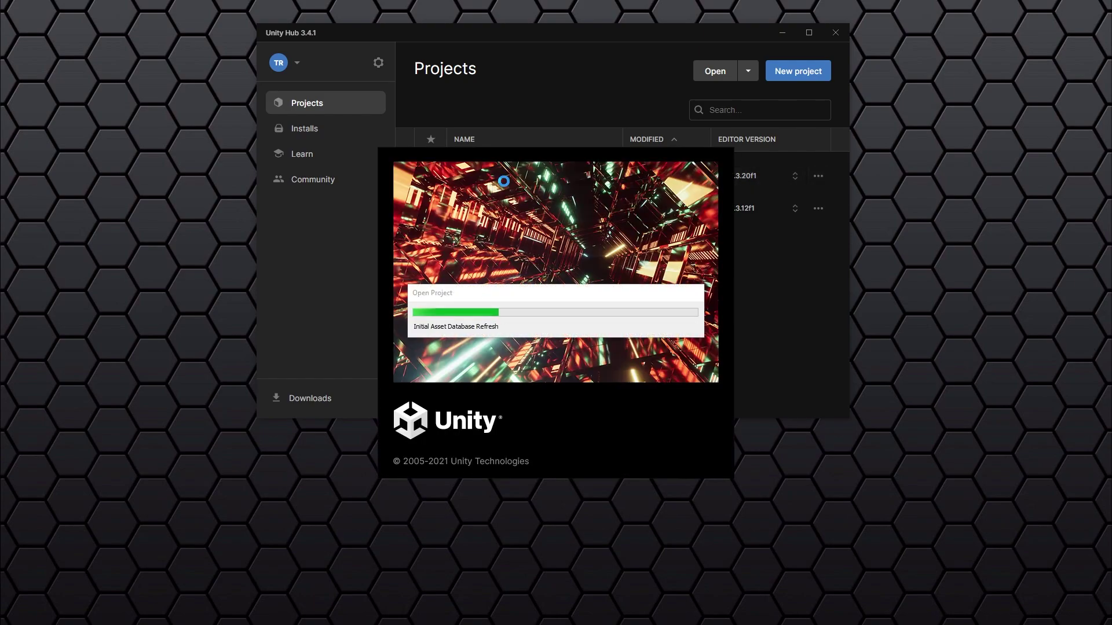
pyautogui.click(835, 31)
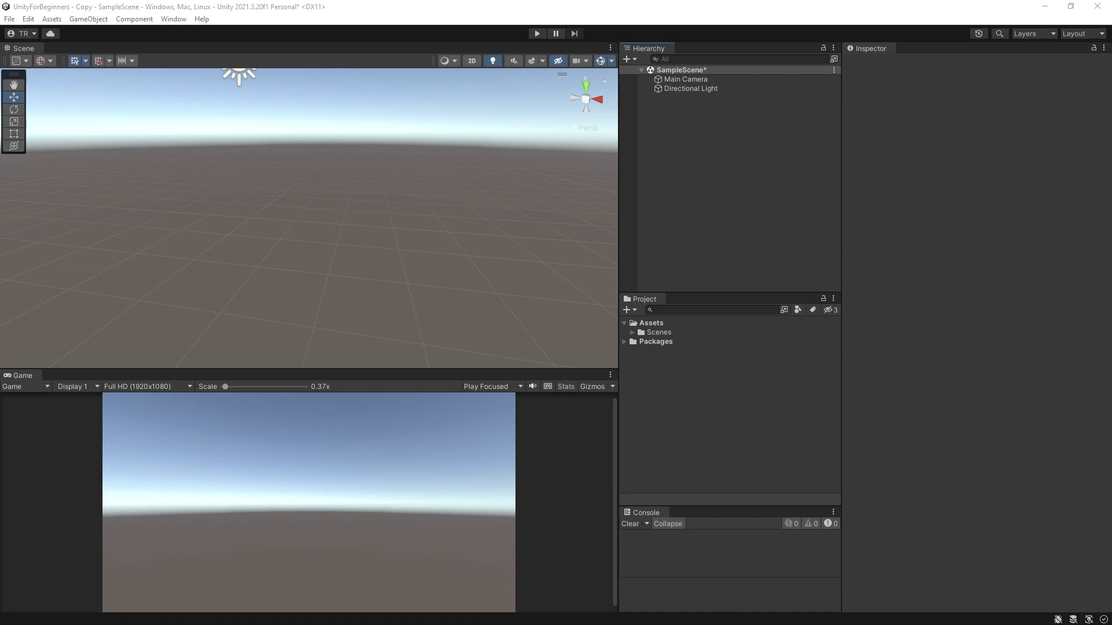
# Add a 3D Cube and reset its Transform to position 0,0,0, rotation 0,0,0, scale 1,1,1.
pyautogui.rightClick(673, 151)
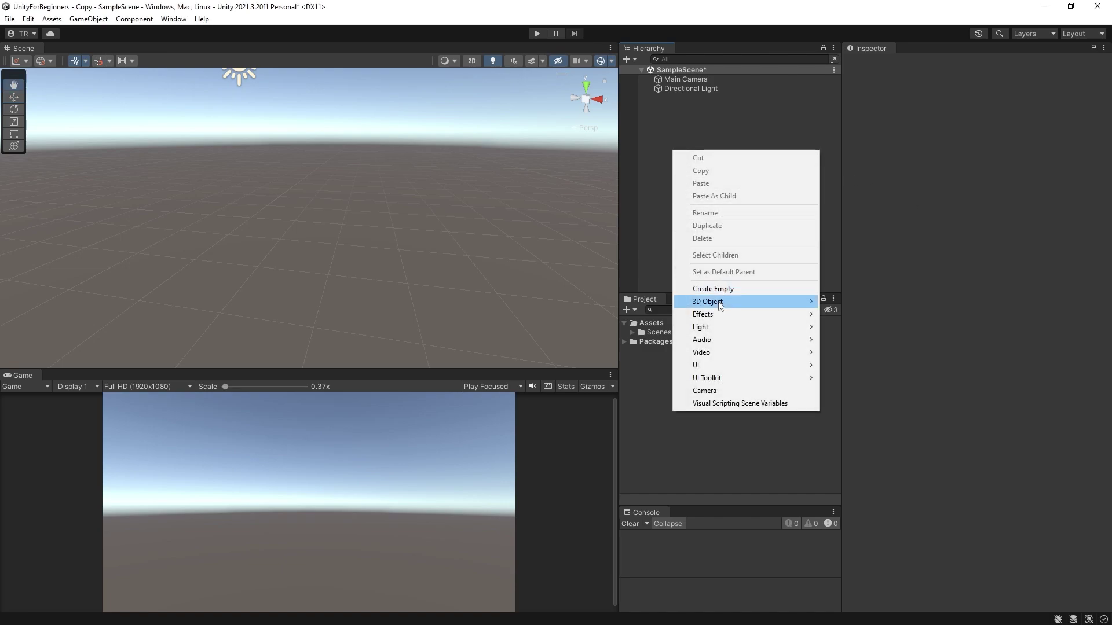
pyautogui.moveTo(720, 306)
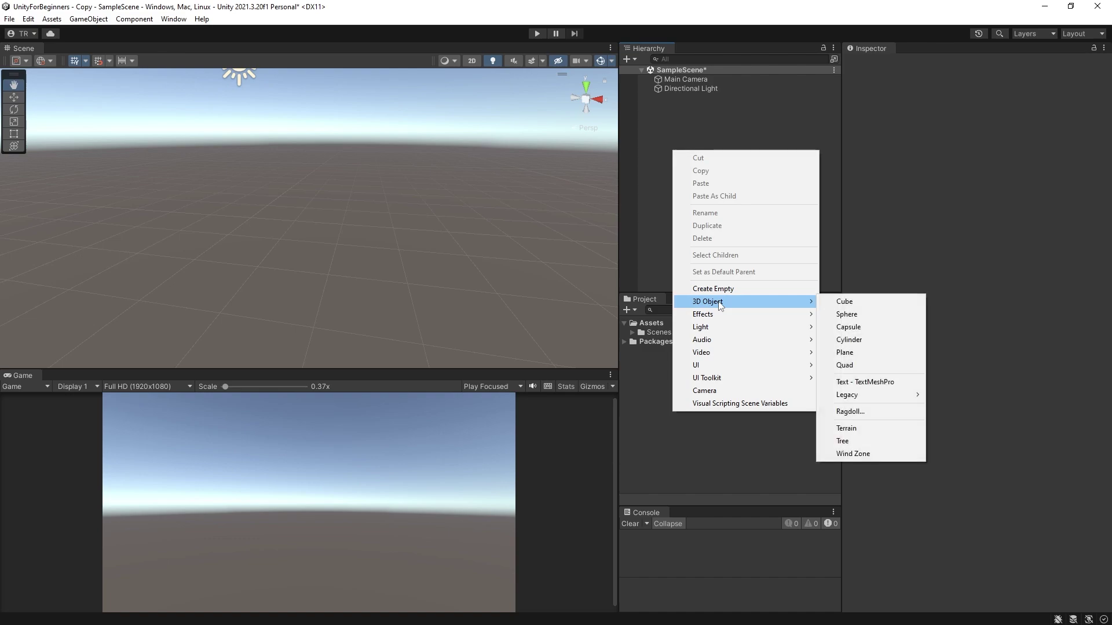
pyautogui.click(891, 302)
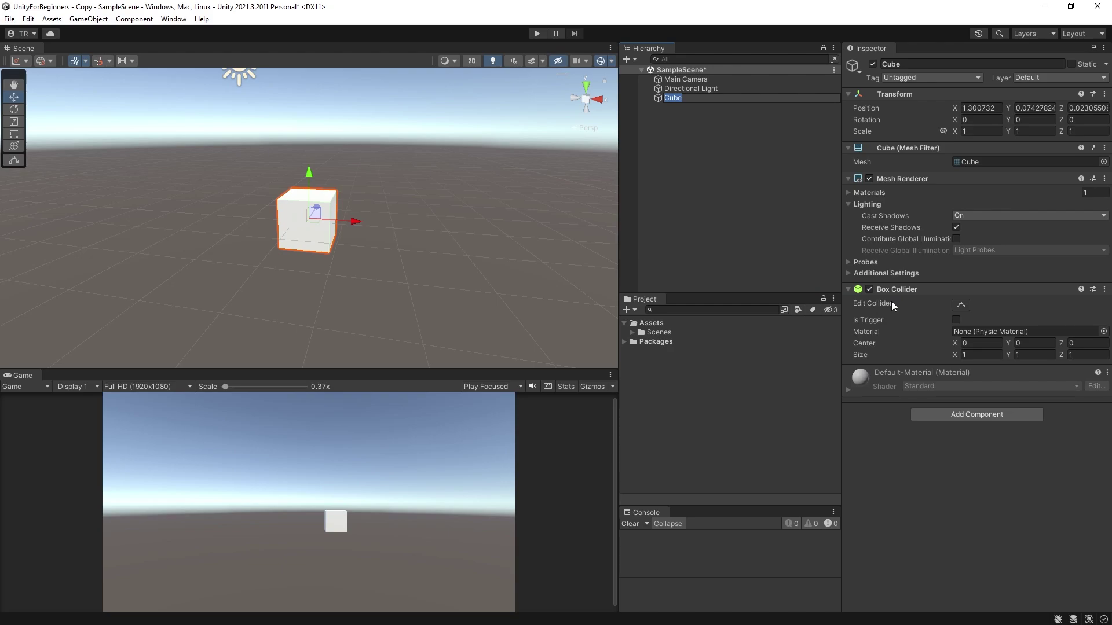
pyautogui.press('Return')
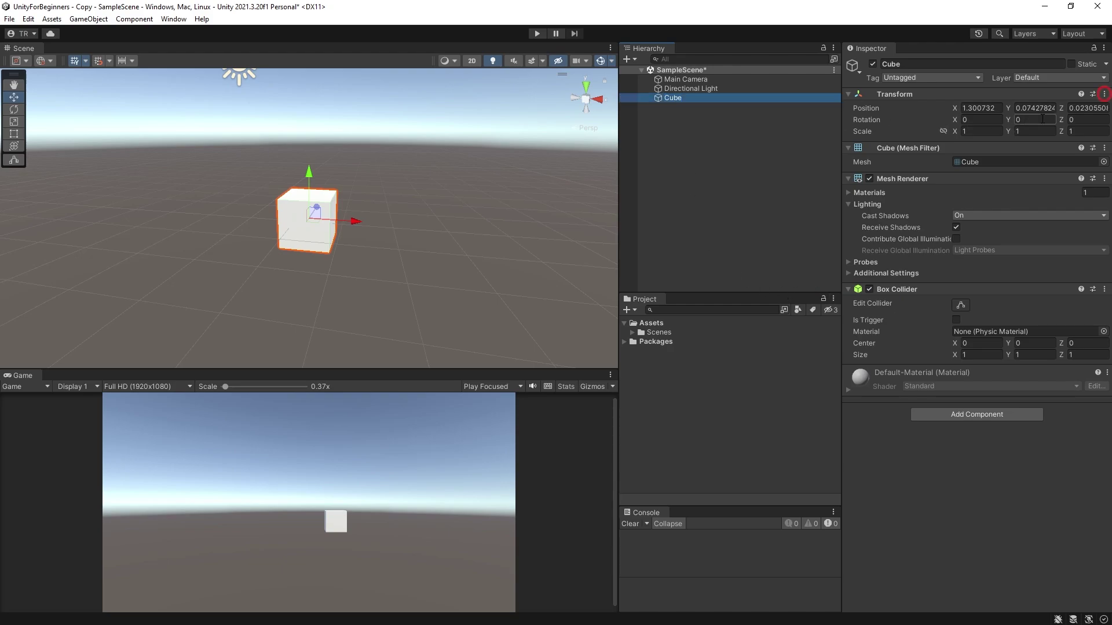
pyautogui.click(1104, 93)
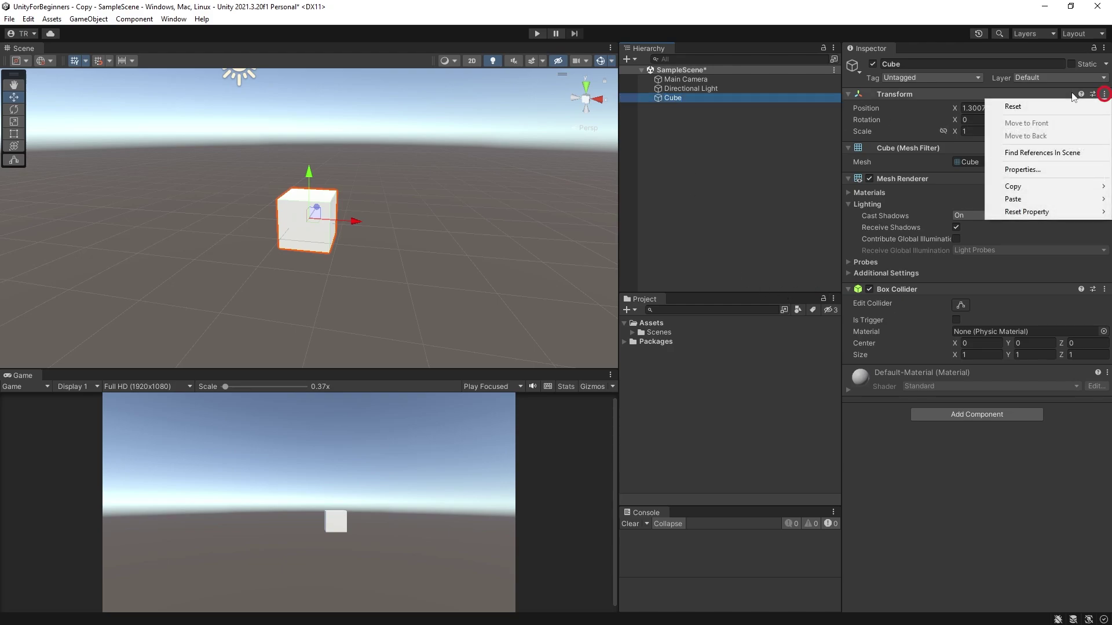
pyautogui.click(1027, 105)
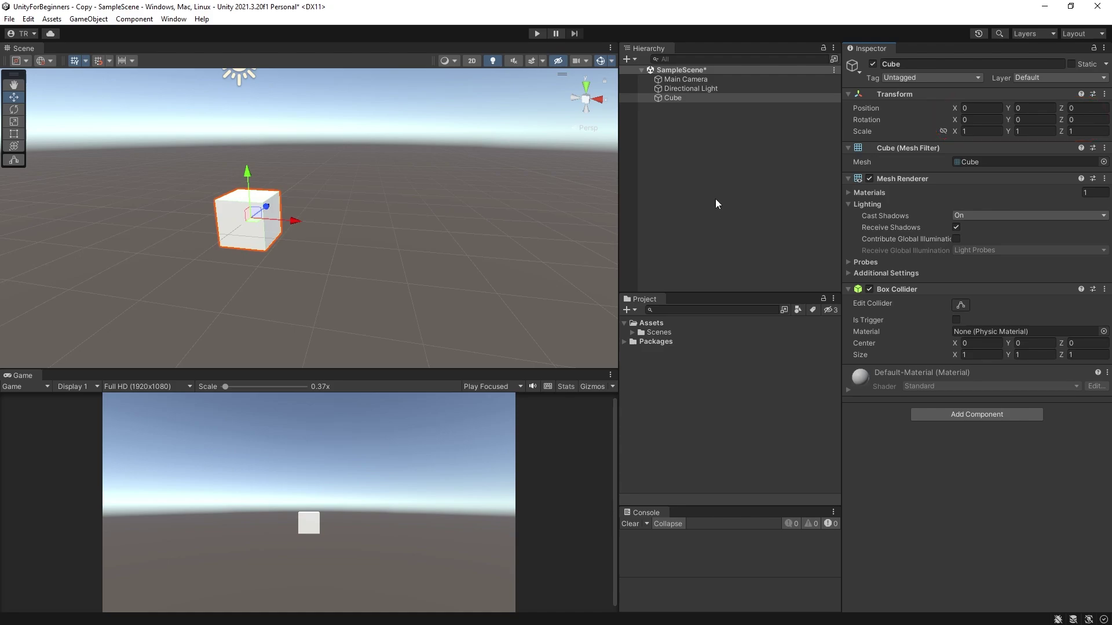
# Duplicate Cube as Cube (1) and move it along X to about 2.06.
pyautogui.rightClick(657, 97)
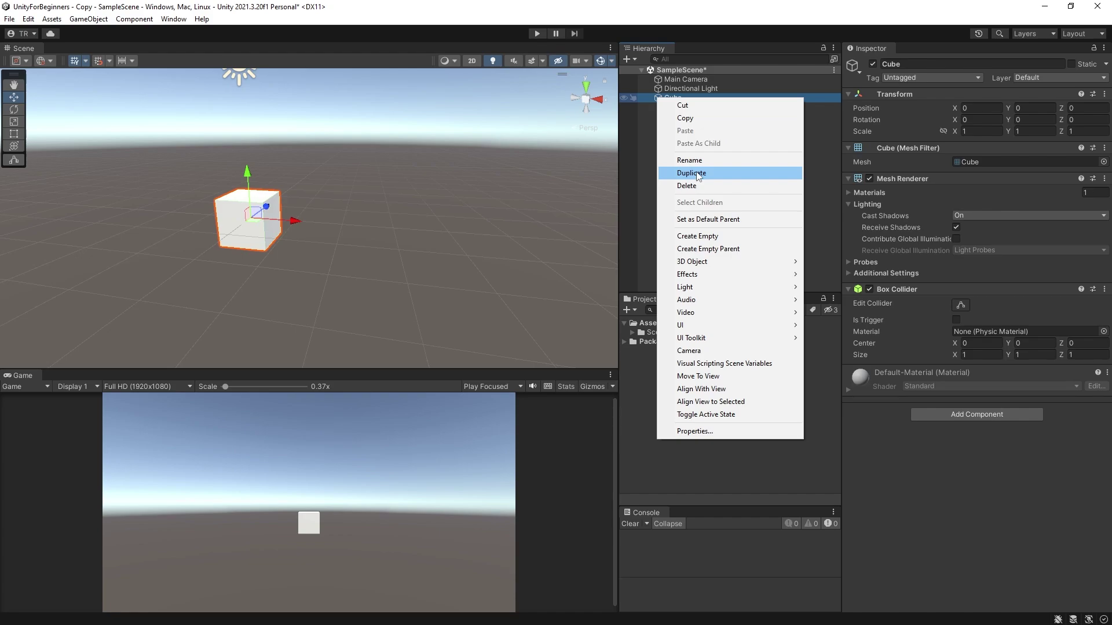
pyautogui.click(698, 174)
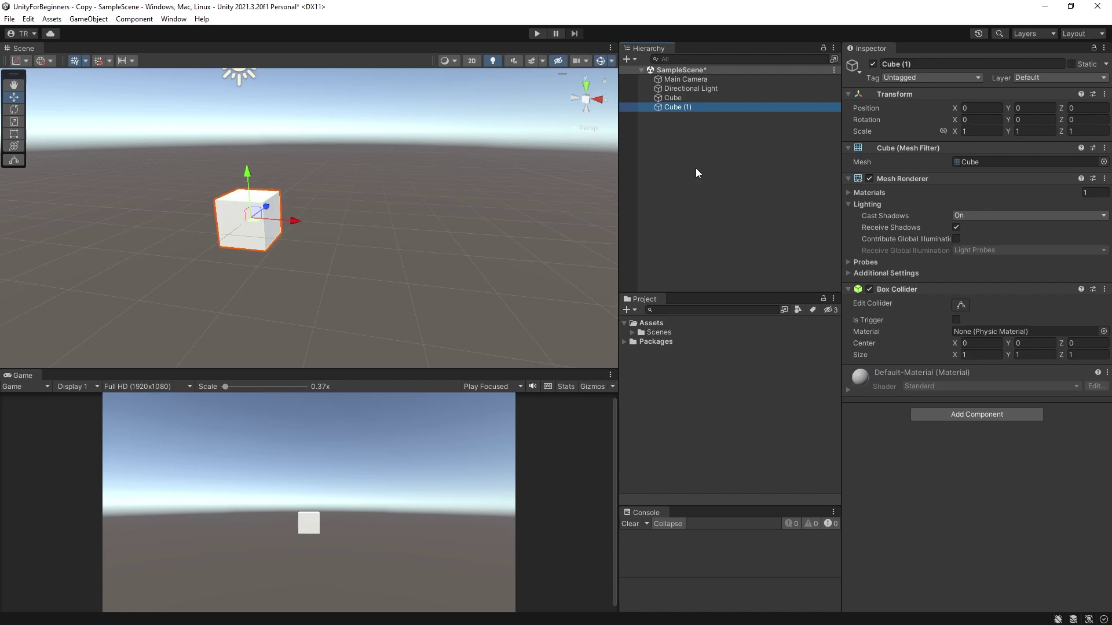
pyautogui.click(14, 97)
pyautogui.moveTo(292, 226); pyautogui.dragTo(389, 228)
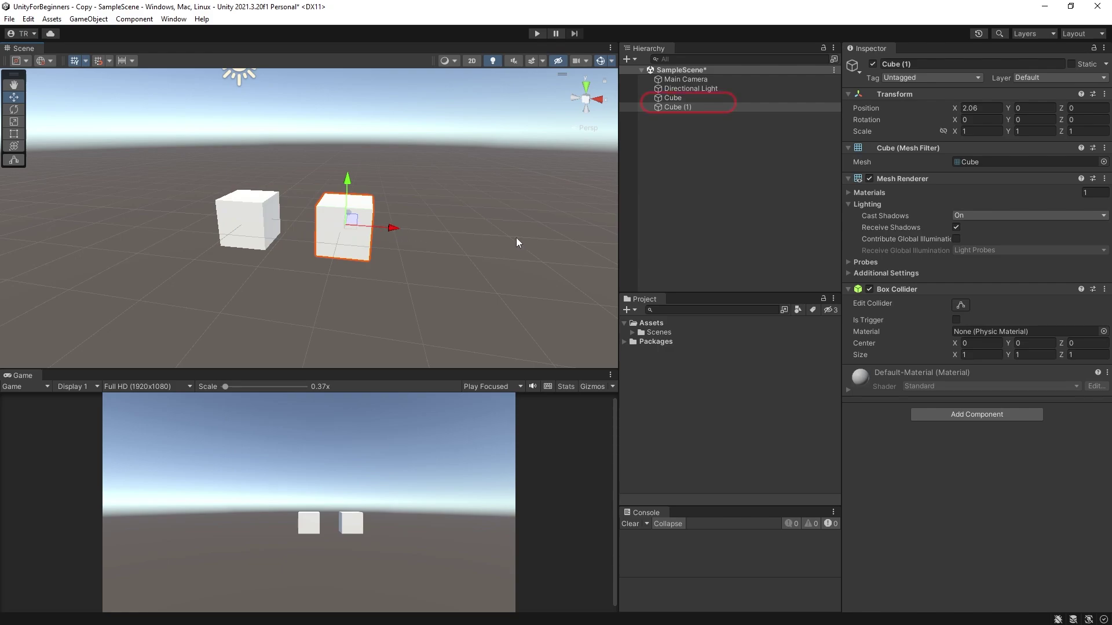
# Frame the cube with Shift+F and zoom the Scene view in and out.
pyautogui.click(665, 154)
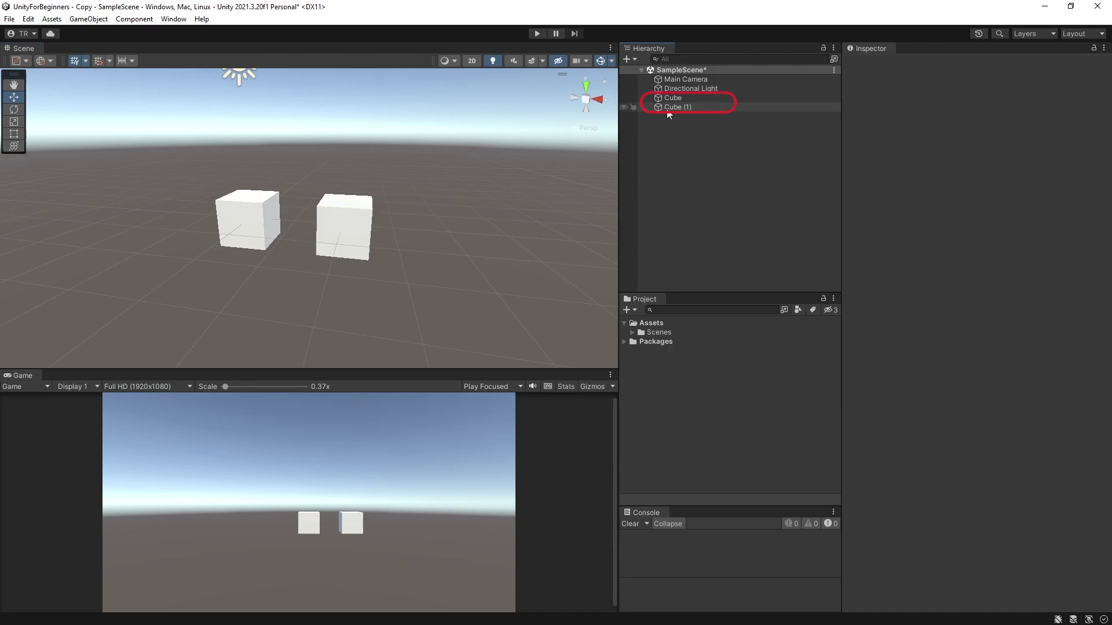
pyautogui.click(667, 99)
pyautogui.hotkey('shift', 'f')
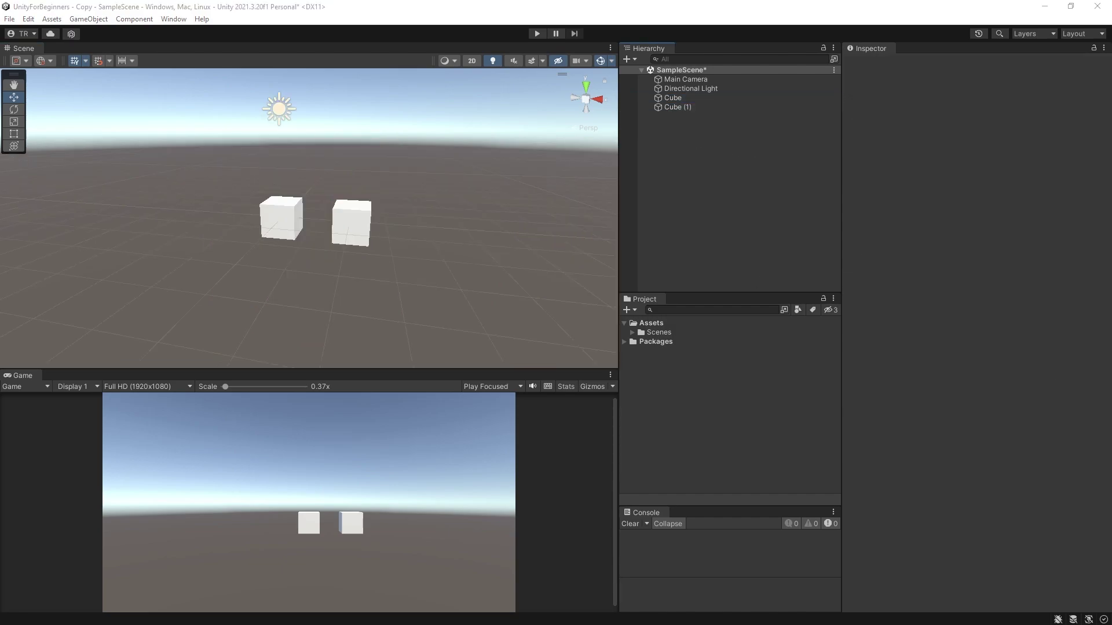
pyautogui.scroll(2, 392, 227)
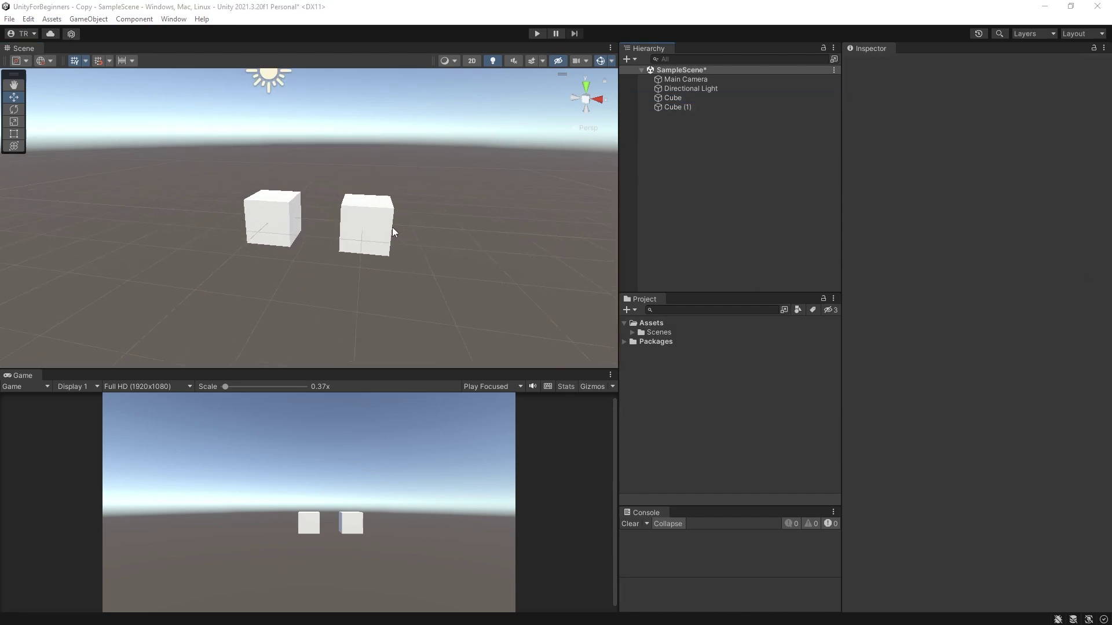
pyautogui.scroll(-2, 392, 227)
pyautogui.scroll(3, 392, 227)
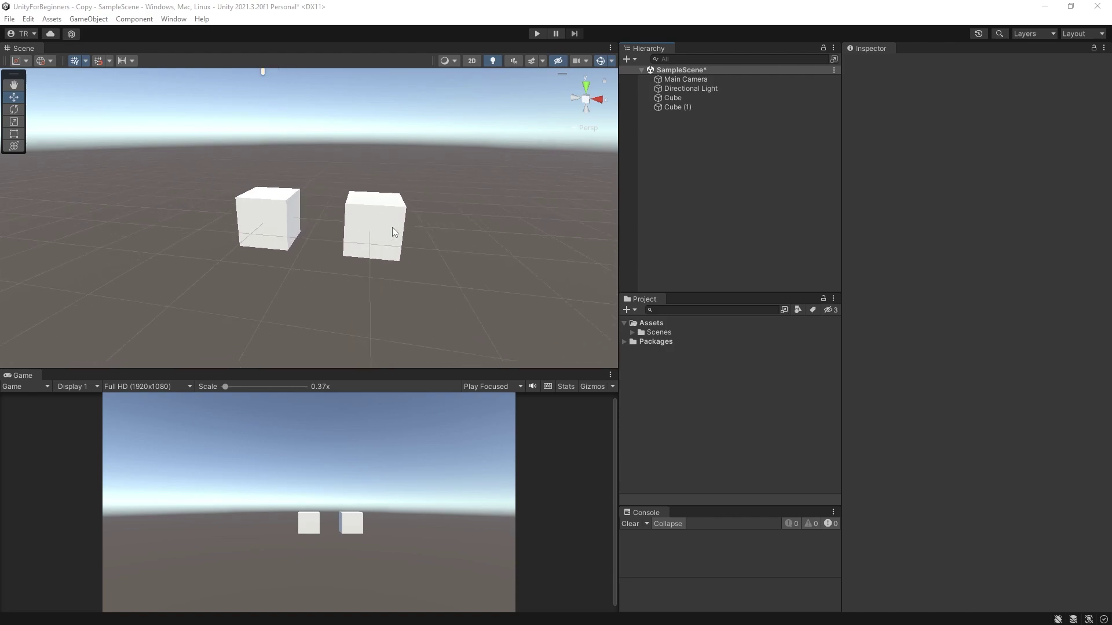
pyautogui.scroll(-2, 391, 227)
pyautogui.scroll(3, 391, 227)
pyautogui.scroll(-3, 402, 234)
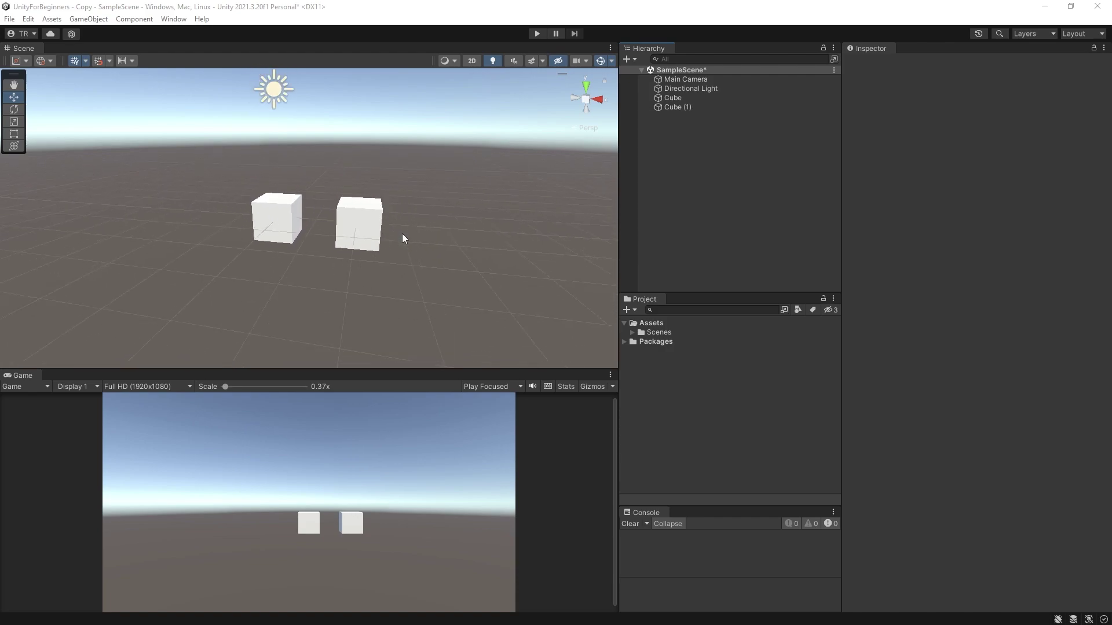
pyautogui.scroll(-1, 403, 234)
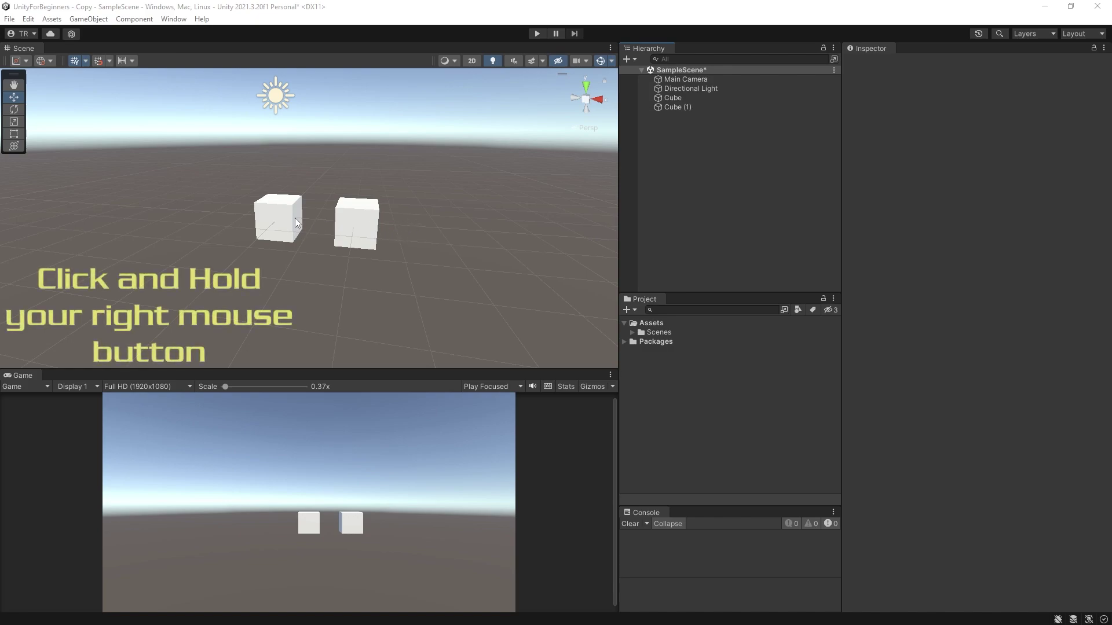
# Fly the Scene camera with right-drag and W, S, Q keys toward the cubes.
pyautogui.moveTo(463, 228)
pyautogui.mouseDown(button='right')
pyautogui.moveTo(352, 234)
pyautogui.moveTo(446, 241)
pyautogui.moveTo(474, 228)
pyautogui.moveTo(489, 248)
pyautogui.moveTo(485, 226)
pyautogui.moveTo(436, 236)
pyautogui.moveTo(484, 233)
pyautogui.mouseUp(button='right')
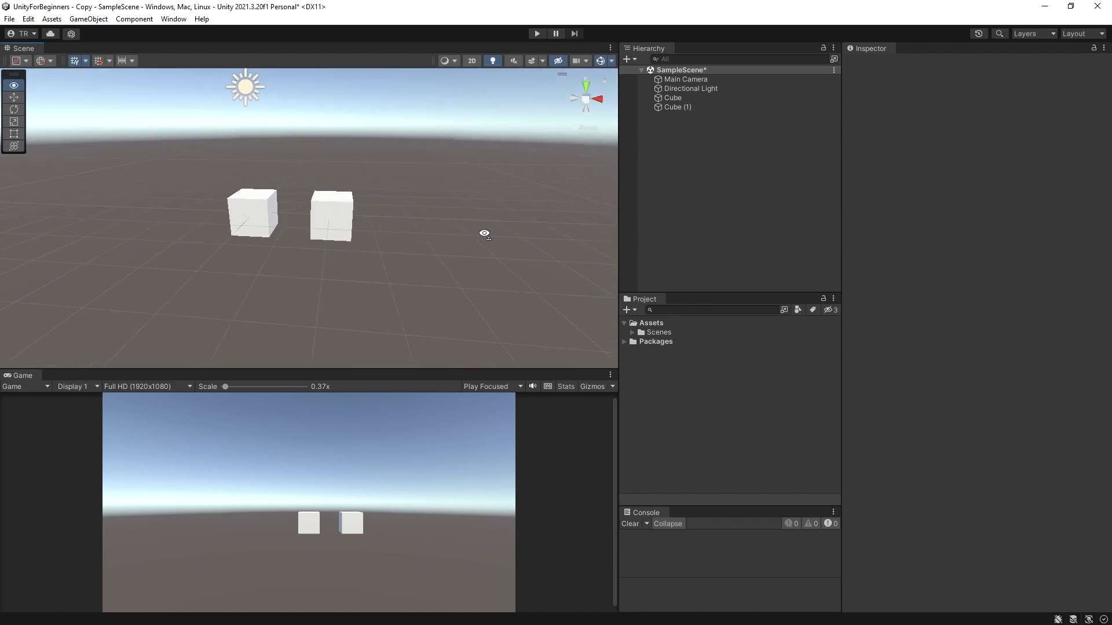
pyautogui.moveTo(484, 233)
pyautogui.mouseDown(button='right')
pyautogui.moveTo(445, 231)
pyautogui.moveTo(539, 233)
pyautogui.moveTo(515, 176)
pyautogui.moveTo(507, 241)
pyautogui.moveTo(249, 248)
pyautogui.moveTo(536, 224)
pyautogui.moveTo(565, 183)
pyautogui.moveTo(590, 224)
pyautogui.moveTo(566, 238)
pyautogui.moveTo(214, 261)
pyautogui.moveTo(241, 241)
pyautogui.moveTo(276, 238)
pyautogui.moveTo(501, 228)
pyautogui.moveTo(493, 243)
pyautogui.mouseUp(button='right')
pyautogui.press('w')
pyautogui.press('s')
pyautogui.press('q')
pyautogui.press('w')
# Zoom, orbit and fly the Scene camera forward and back around the two cubes.
pyautogui.press('a')
pyautogui.scroll(1, 498, 234)
pyautogui.scroll(2, 494, 242)
pyautogui.scroll(-2, 494, 243)
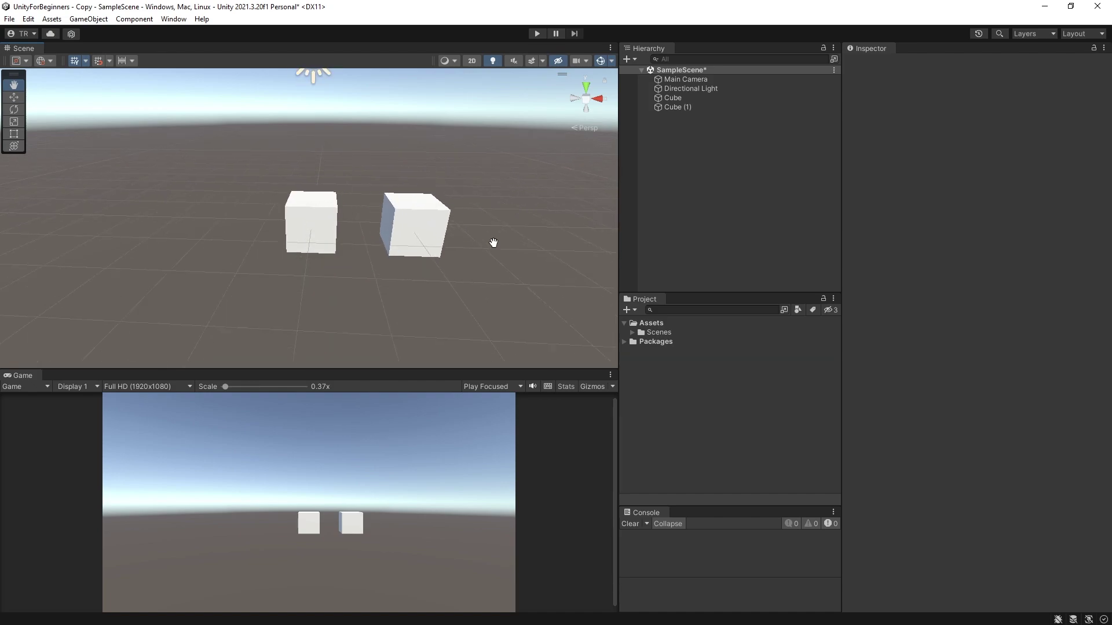
pyautogui.scroll(2, 494, 243)
pyautogui.scroll(-1, 494, 243)
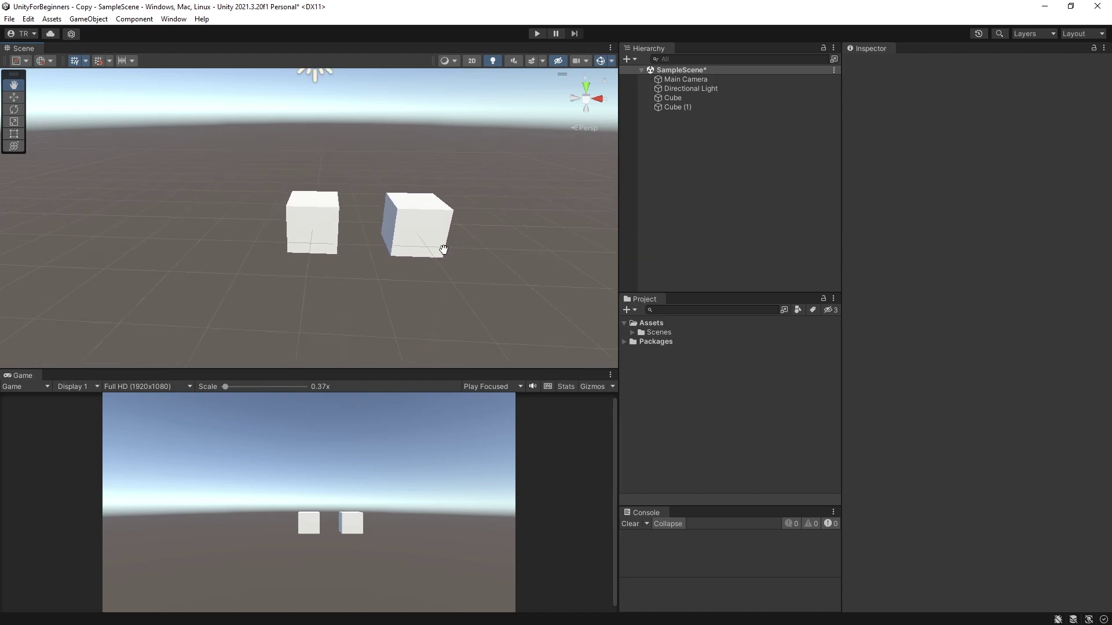
pyautogui.keyDown('alt'); pyautogui.moveTo(367, 253); pyautogui.dragTo(355, 250); pyautogui.keyUp('alt')
pyautogui.scroll(-4, 313, 253)
pyautogui.moveTo(354, 251); pyautogui.dragTo(577, 239, button='right')
pyautogui.scroll(5, 566, 221)
pyautogui.scroll(3, 565, 220)
pyautogui.press('w')
pyautogui.press('s')
# Frame Cube (1) and then Cube with F, pan back out and deselect.
pyautogui.moveTo(462, 240); pyautogui.dragTo(495, 262, button='middle')
pyautogui.click(284, 262)
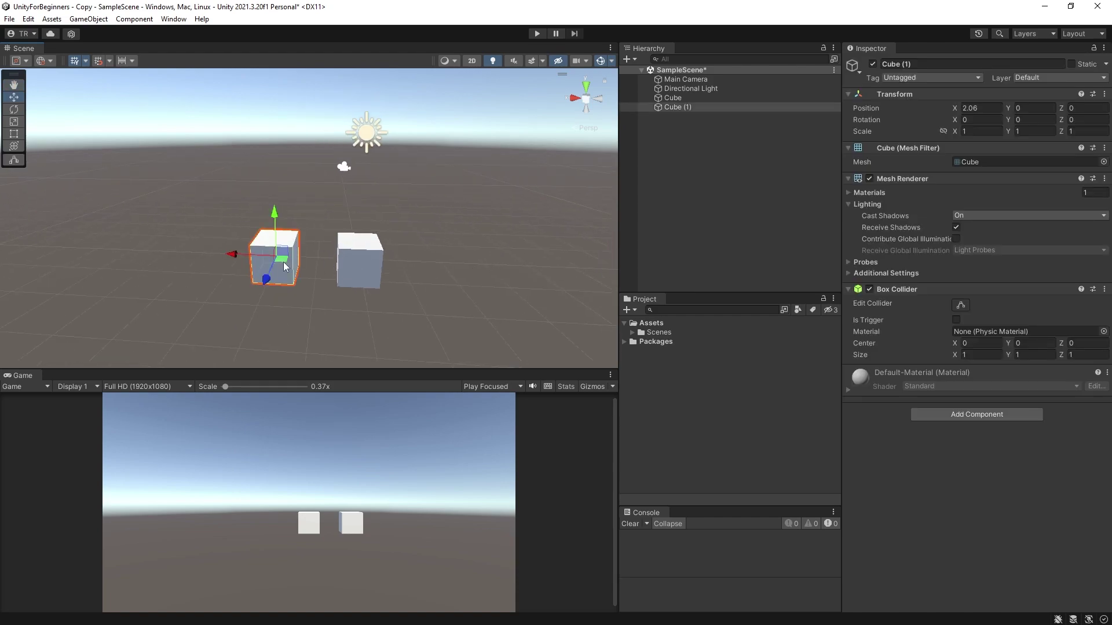
pyautogui.press('f')
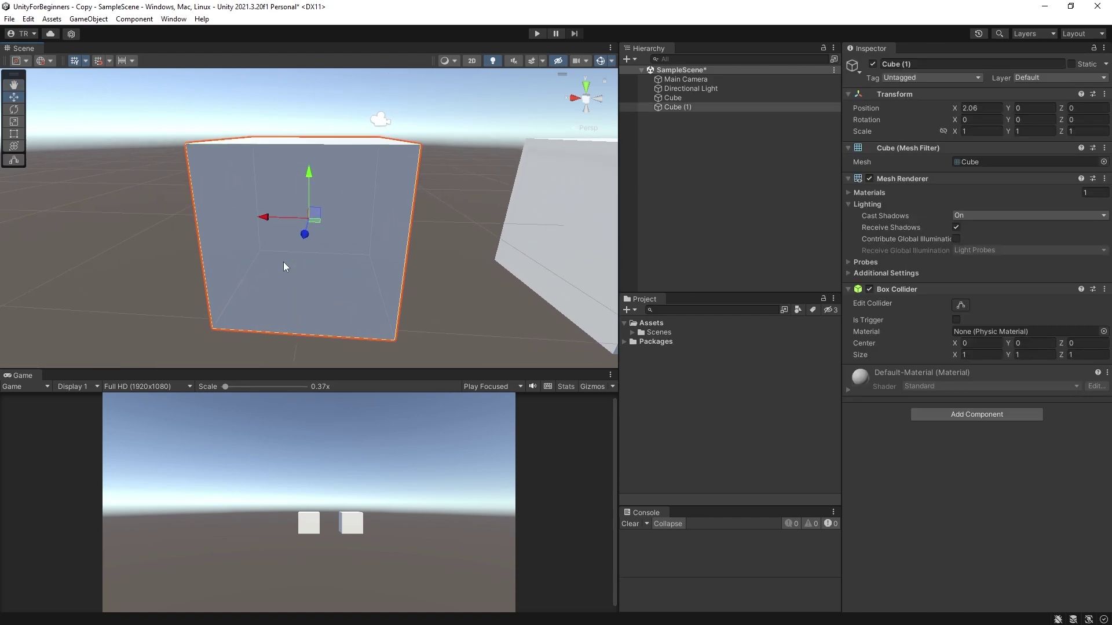
pyautogui.click(578, 197)
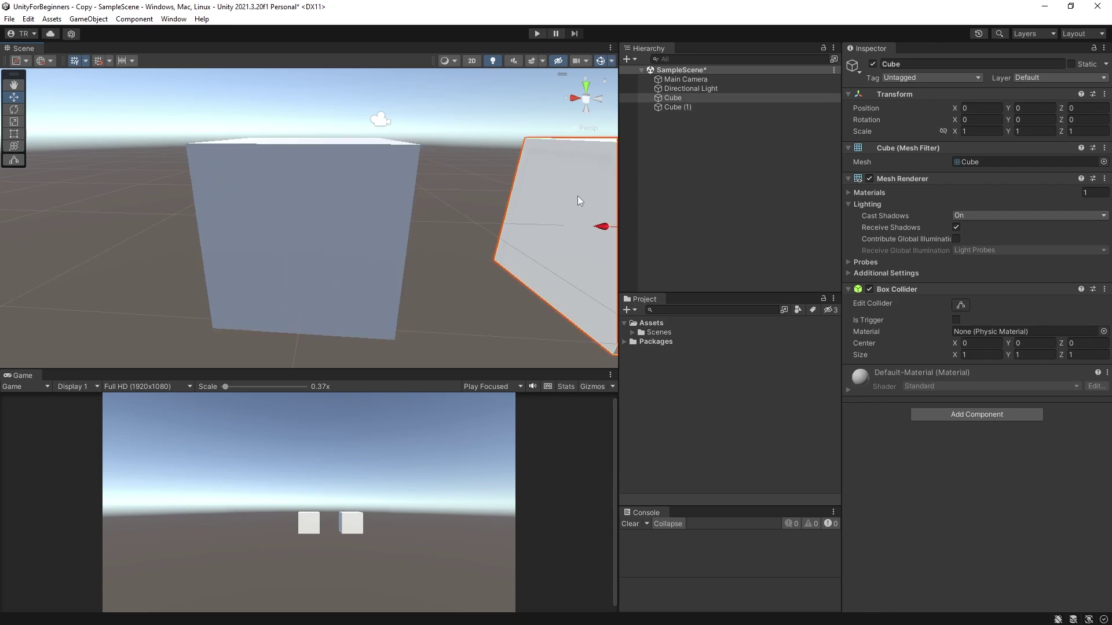
pyautogui.press('f')
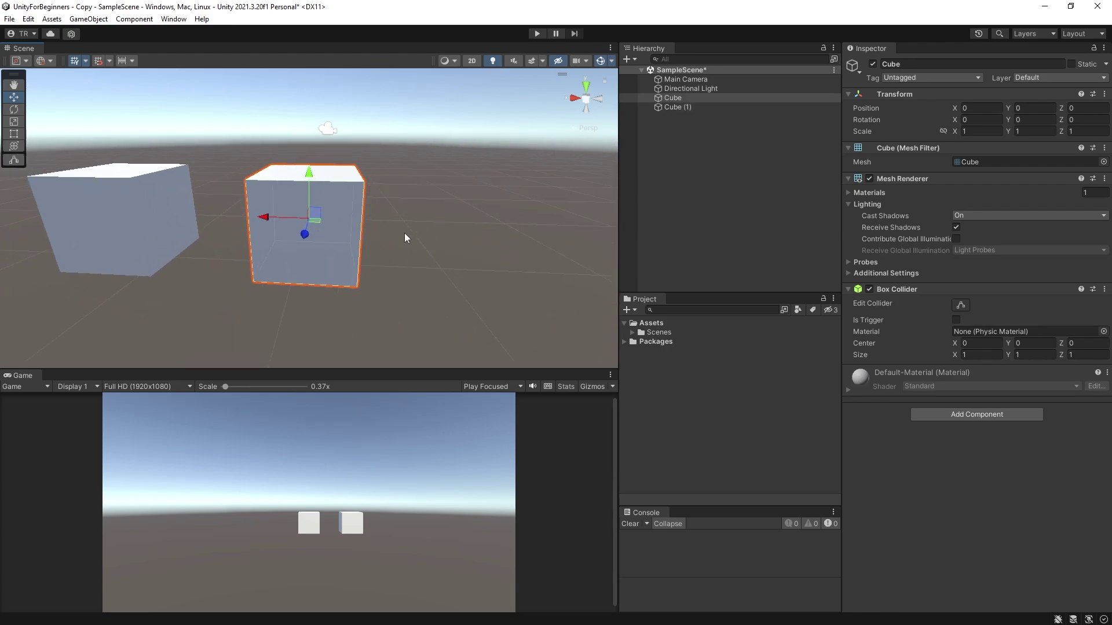
pyautogui.scroll(-5, 404, 234)
pyautogui.moveTo(408, 251); pyautogui.dragTo(524, 243, button='middle')
pyautogui.click(525, 248)
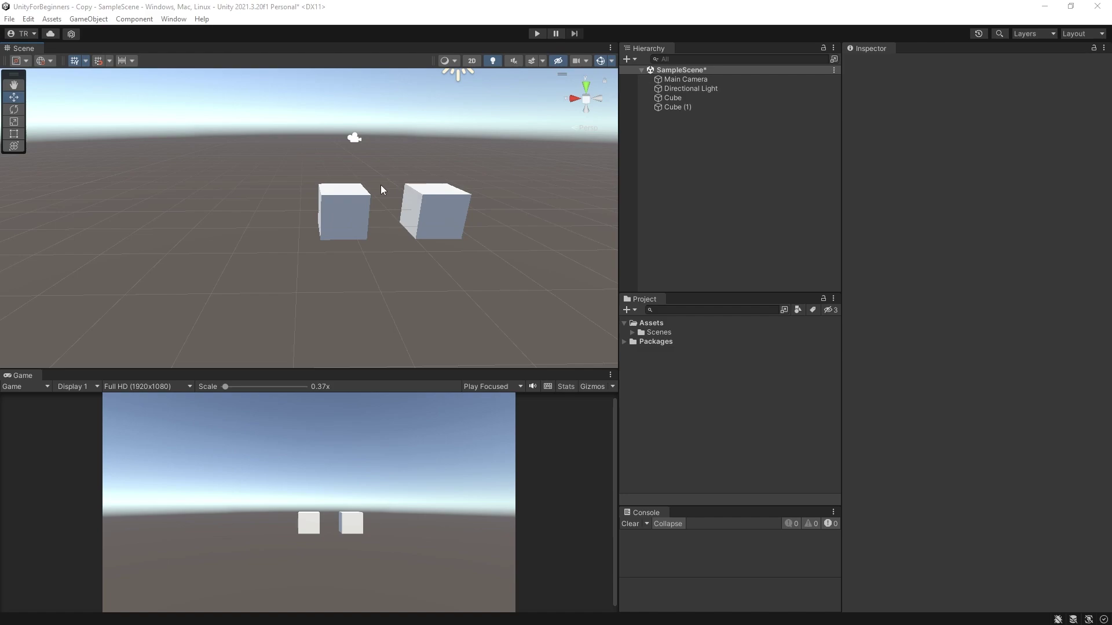
pyautogui.click(347, 211)
pyautogui.click(252, 224)
pyautogui.moveTo(251, 223); pyautogui.dragTo(794, 208, button='right')
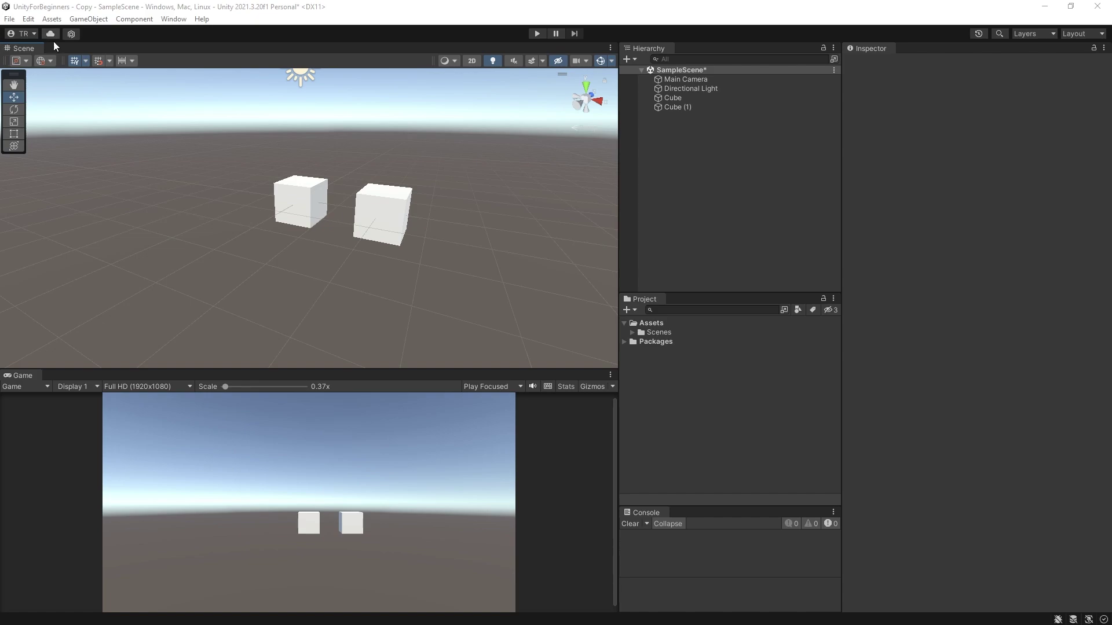
pyautogui.click(74, 61)
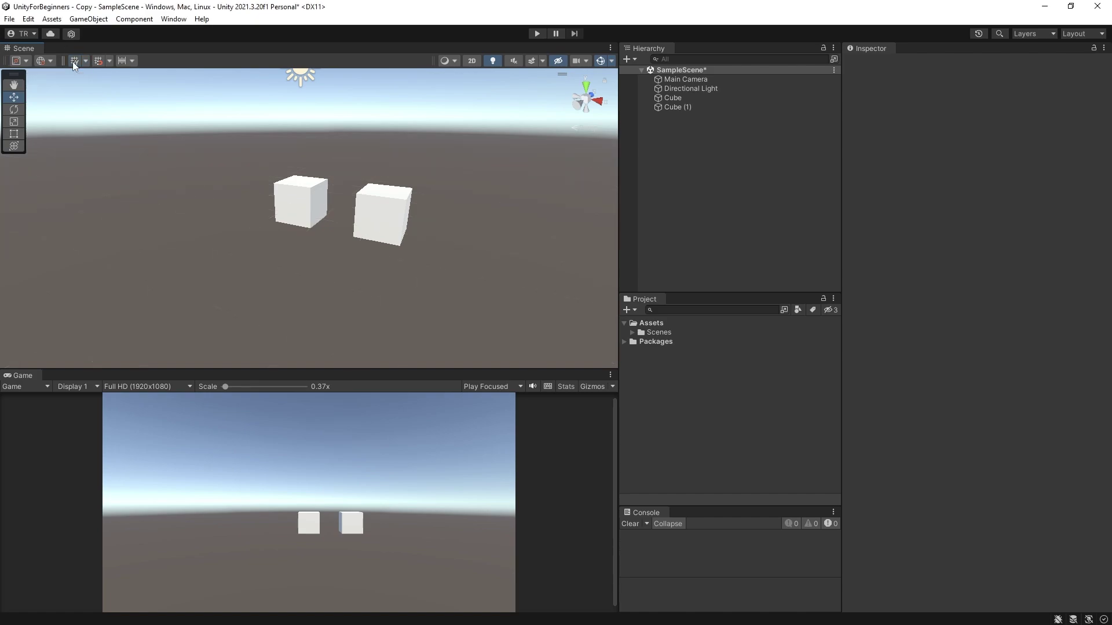
pyautogui.click(86, 62)
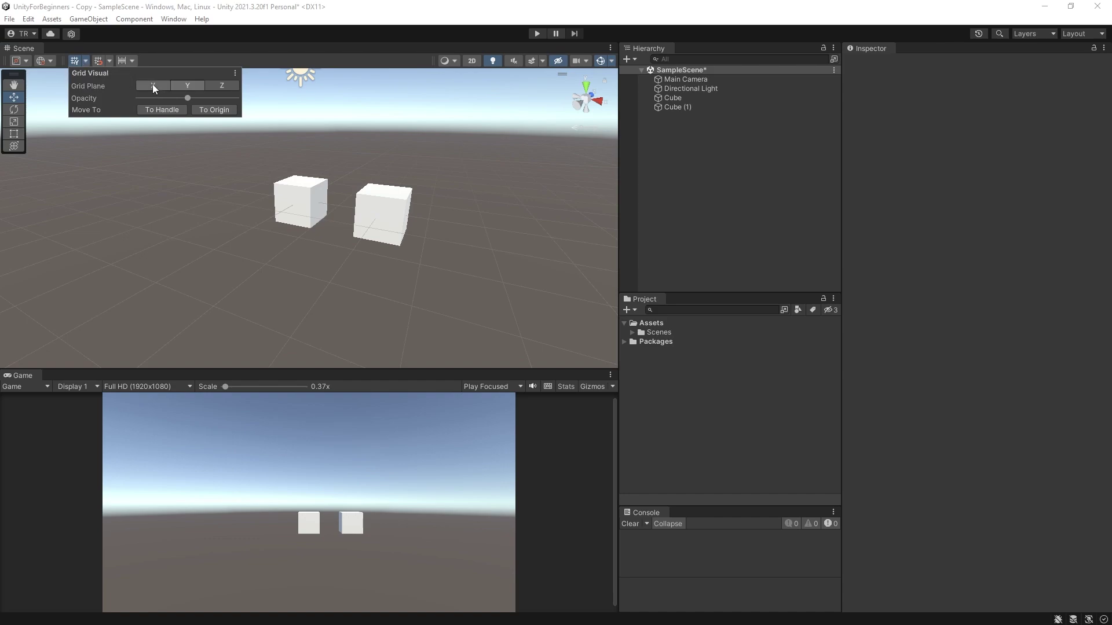
pyautogui.click(151, 85)
pyautogui.click(225, 85)
pyautogui.click(193, 86)
pyautogui.click(85, 61)
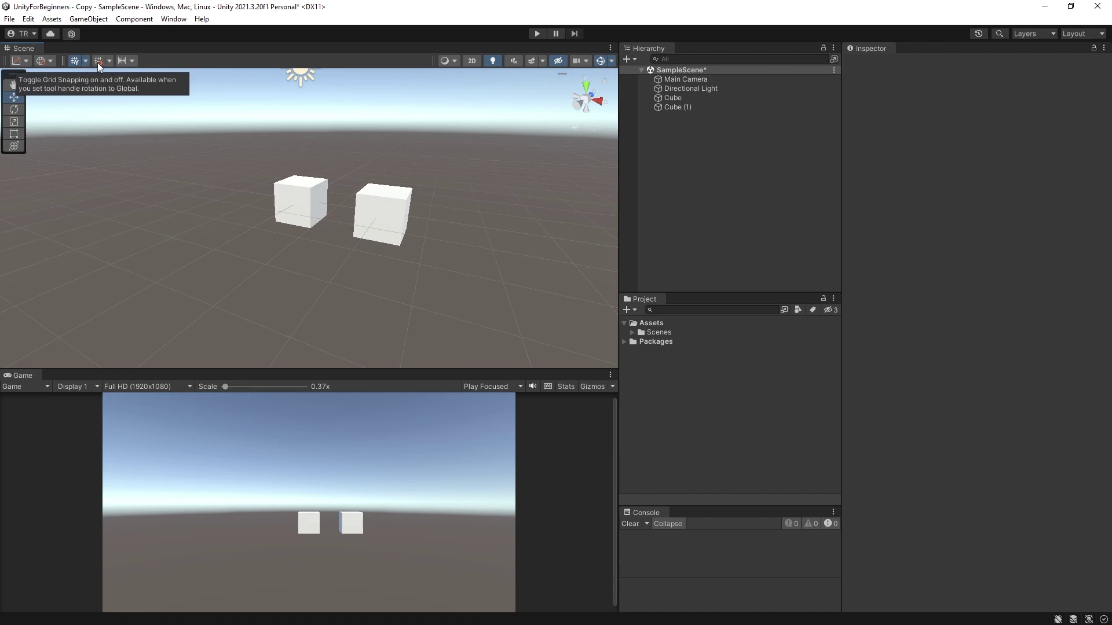
# Turn on grid snapping and move Cube one unit left to X -1.
pyautogui.click(97, 61)
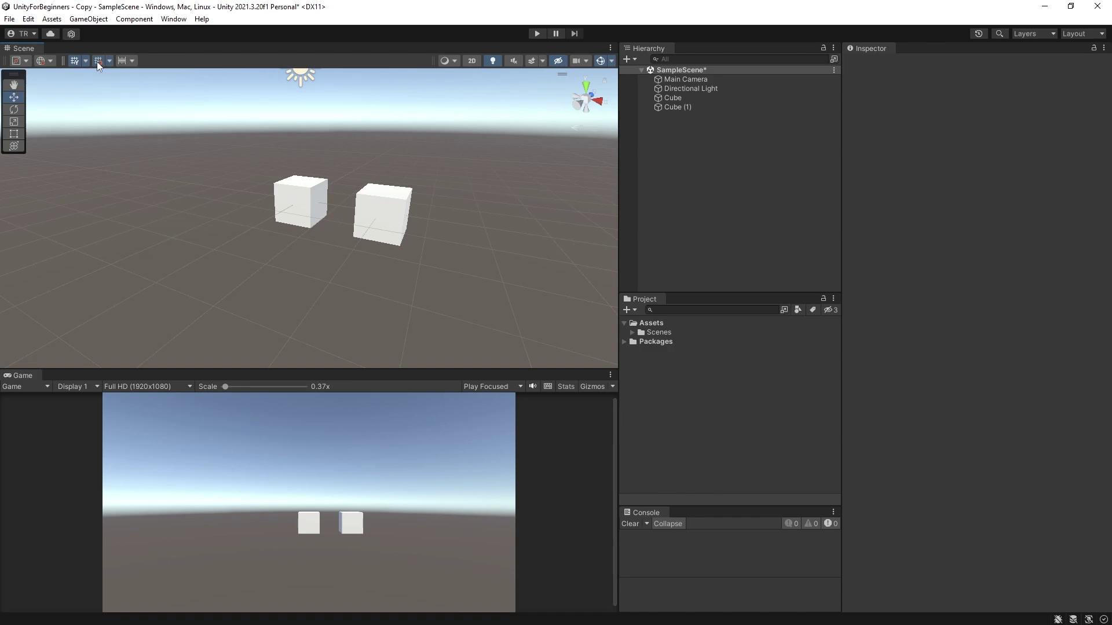
pyautogui.click(106, 61)
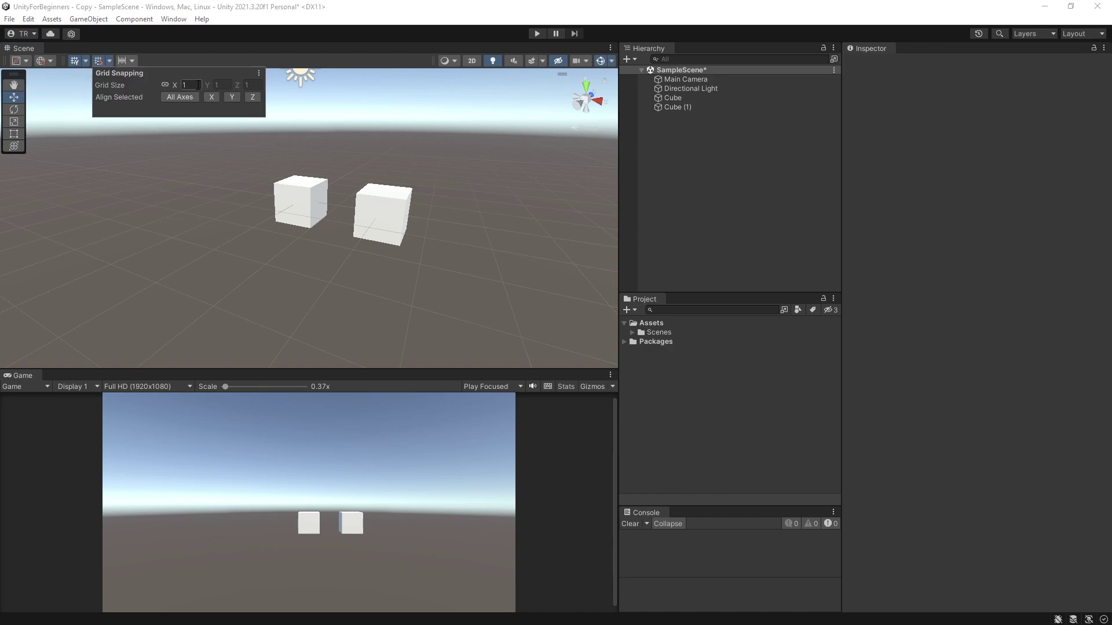
pyautogui.click(304, 207)
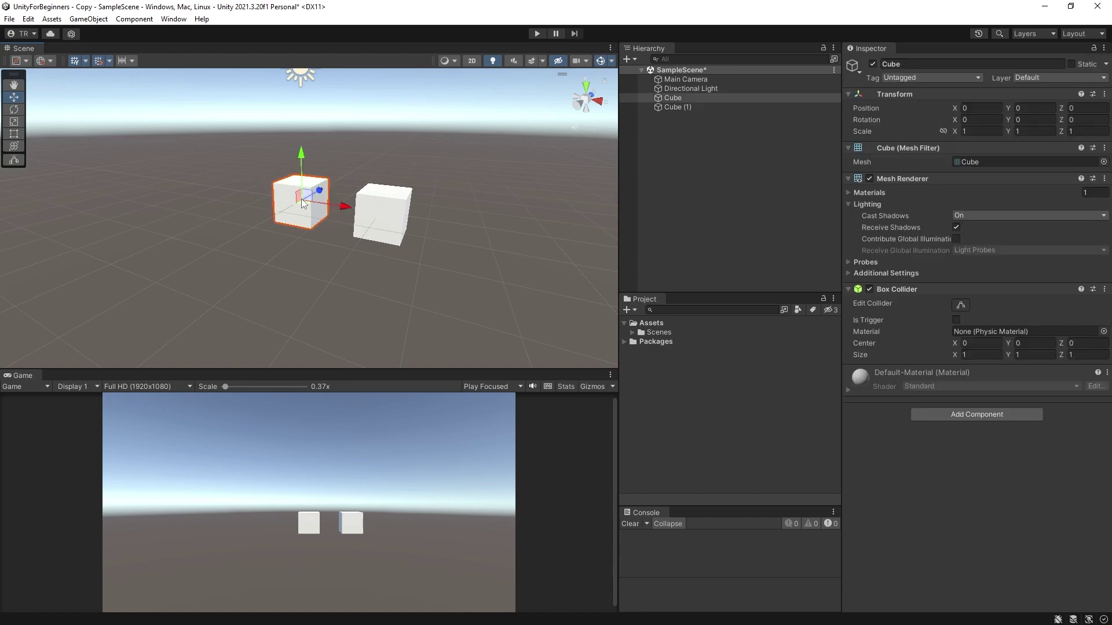
pyautogui.moveTo(337, 203); pyautogui.dragTo(324, 205)
# Snap Cube (1) along X in whole-unit steps to X 2.
pyautogui.click(387, 227)
pyautogui.moveTo(427, 218); pyautogui.dragTo(350, 219)
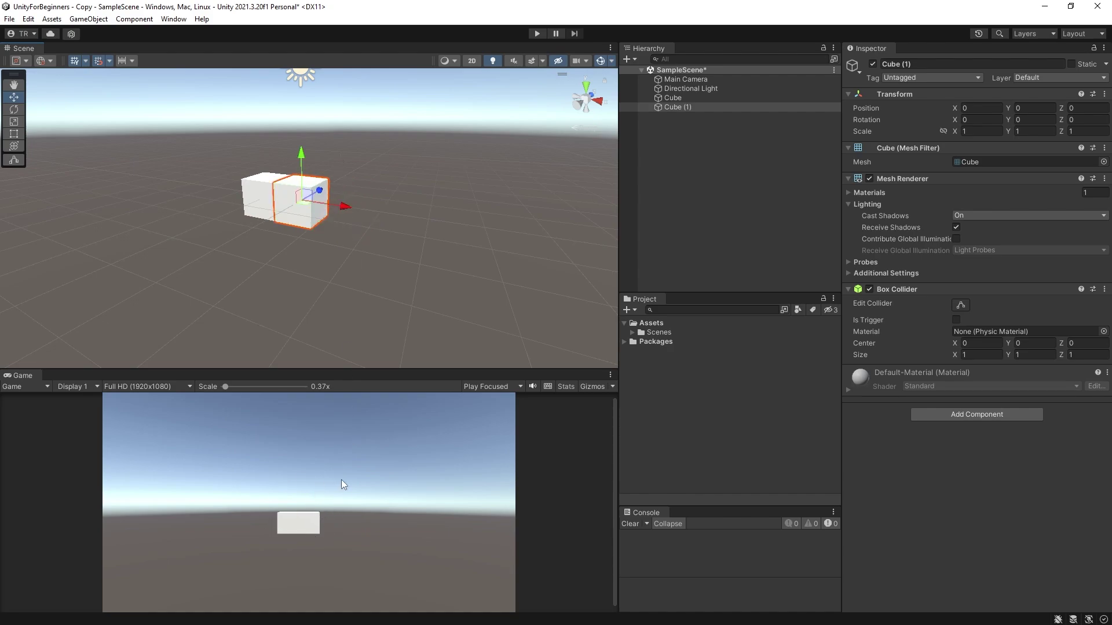
pyautogui.moveTo(346, 212); pyautogui.dragTo(383, 212)
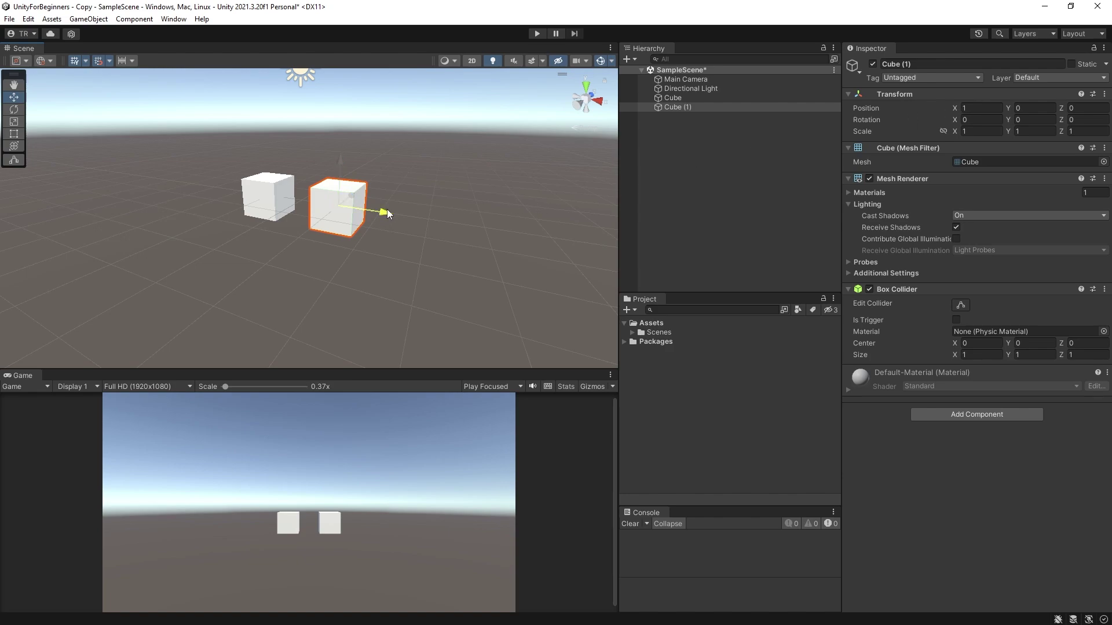
pyautogui.moveTo(388, 210); pyautogui.dragTo(405, 219)
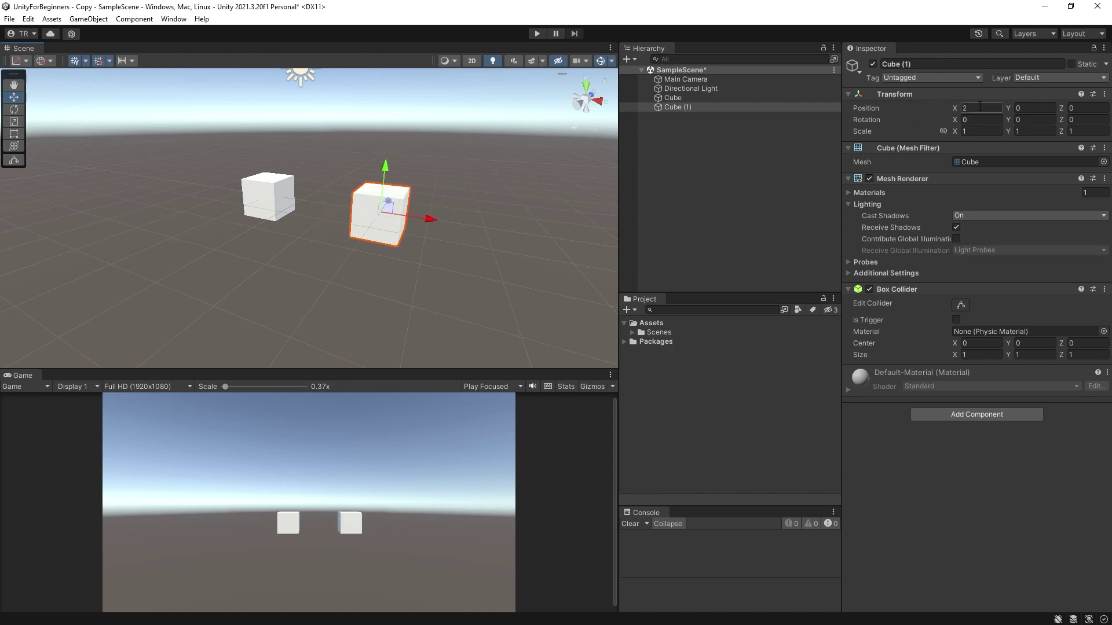
# Set the grid size to 0.5 and snap Cube (1) to X 1.5.
pyautogui.click(107, 60)
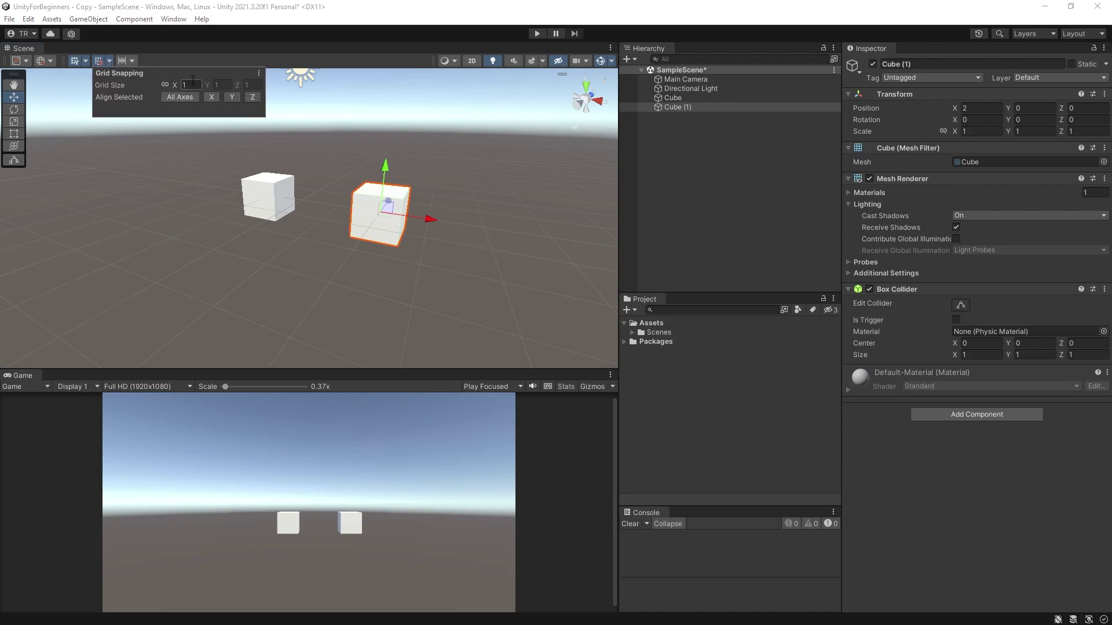
pyautogui.write('0.500')
pyautogui.press('BackSpace')
pyautogui.press('BackSpace')
pyautogui.write('1')
pyautogui.click(279, 51)
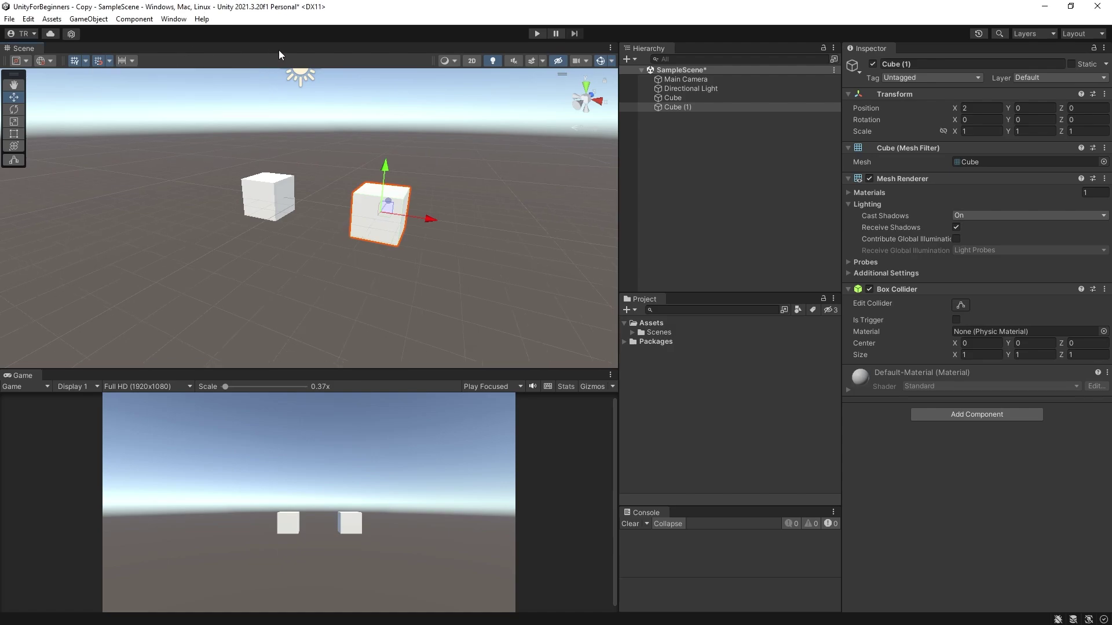
pyautogui.moveTo(431, 223); pyautogui.dragTo(398, 217)
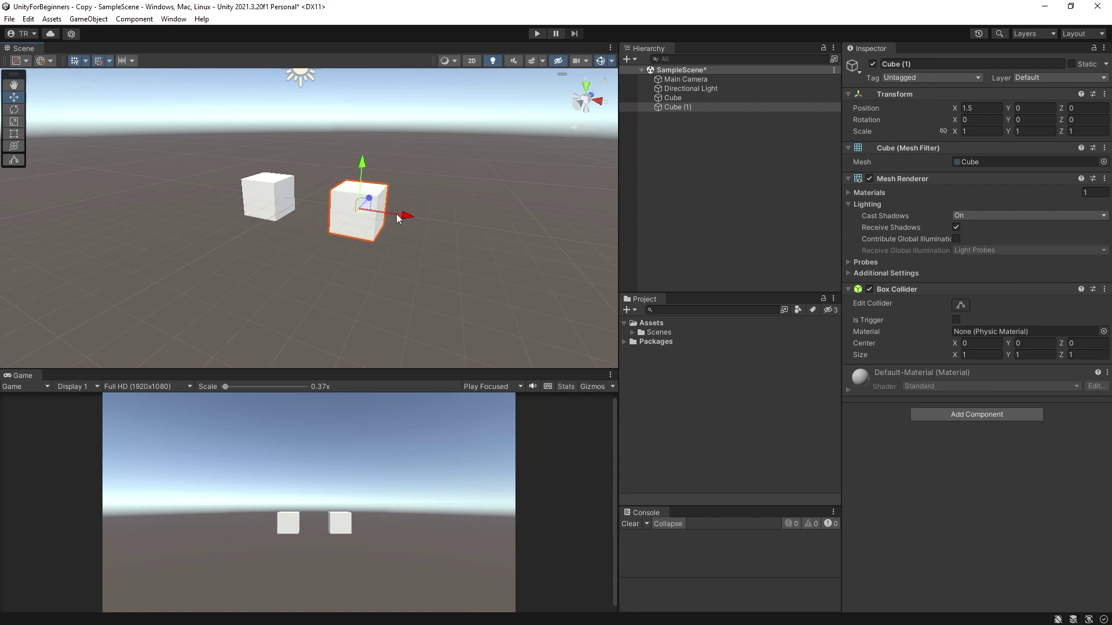
# Reset the grid snapping size back to 1.
pyautogui.click(110, 61)
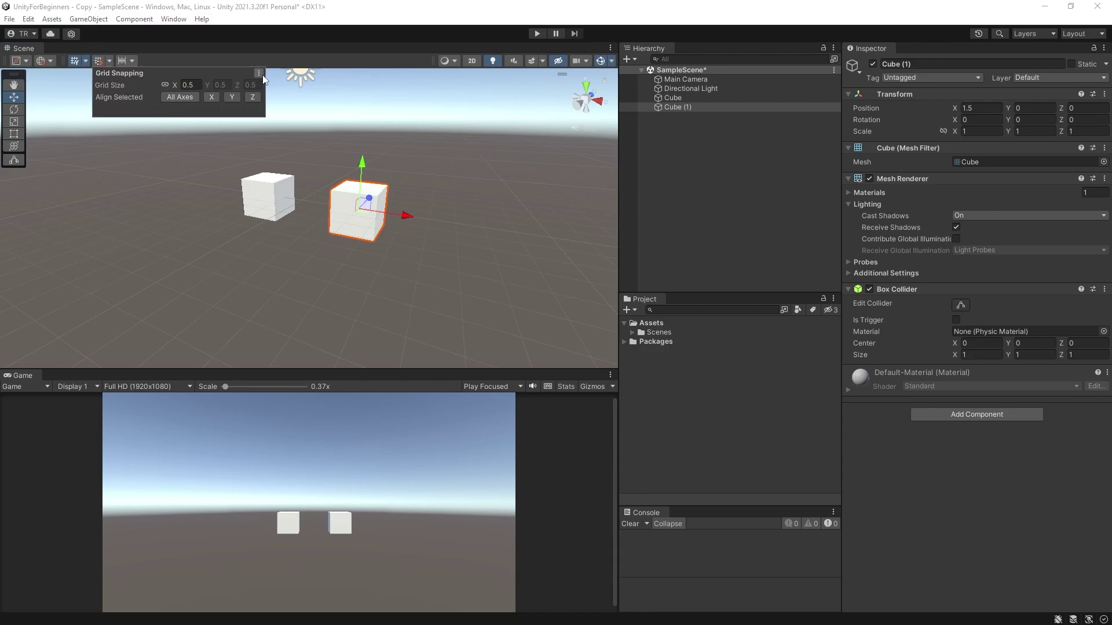
pyautogui.click(262, 75)
pyautogui.click(292, 84)
pyautogui.click(109, 59)
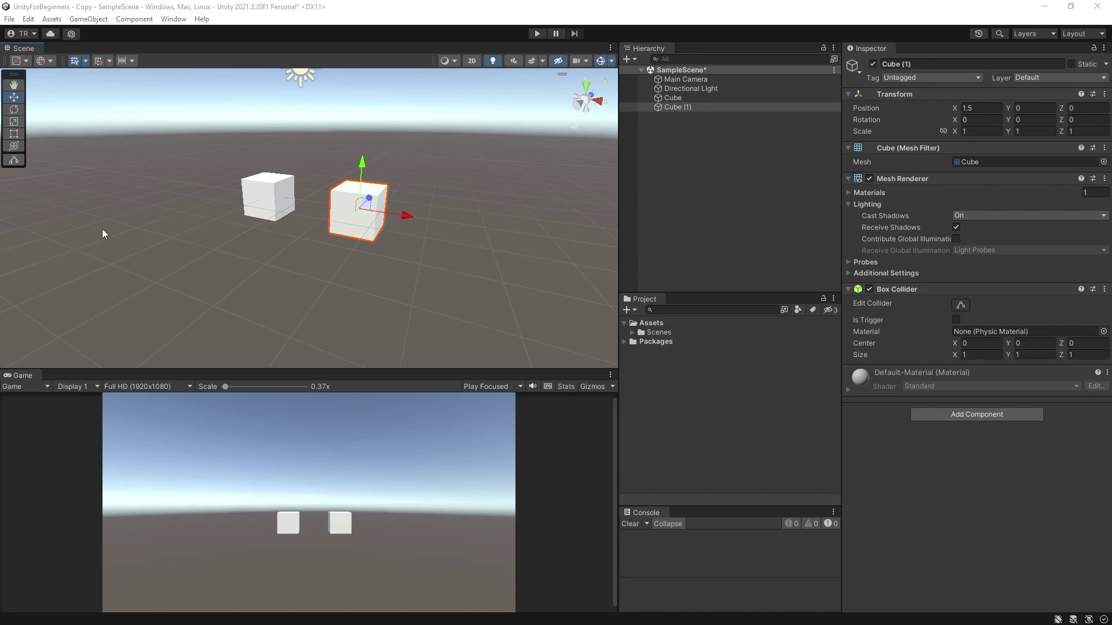
# Pan the Scene view with the Hand tool and nudge Cube (1) with the Move tool.
pyautogui.click(13, 87)
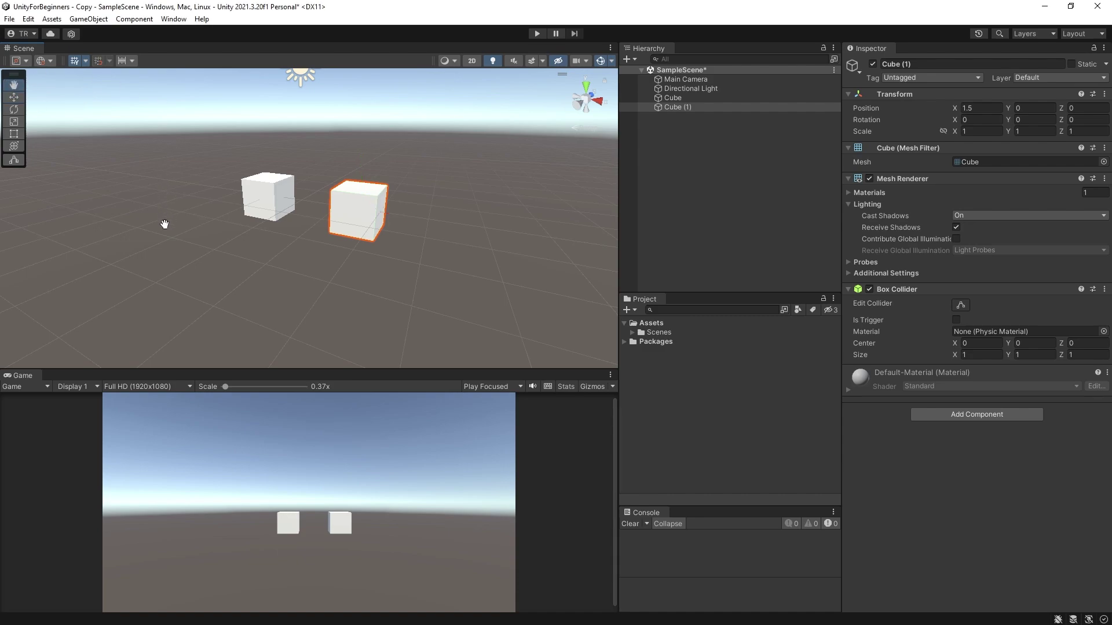
pyautogui.moveTo(166, 216); pyautogui.dragTo(214, 250)
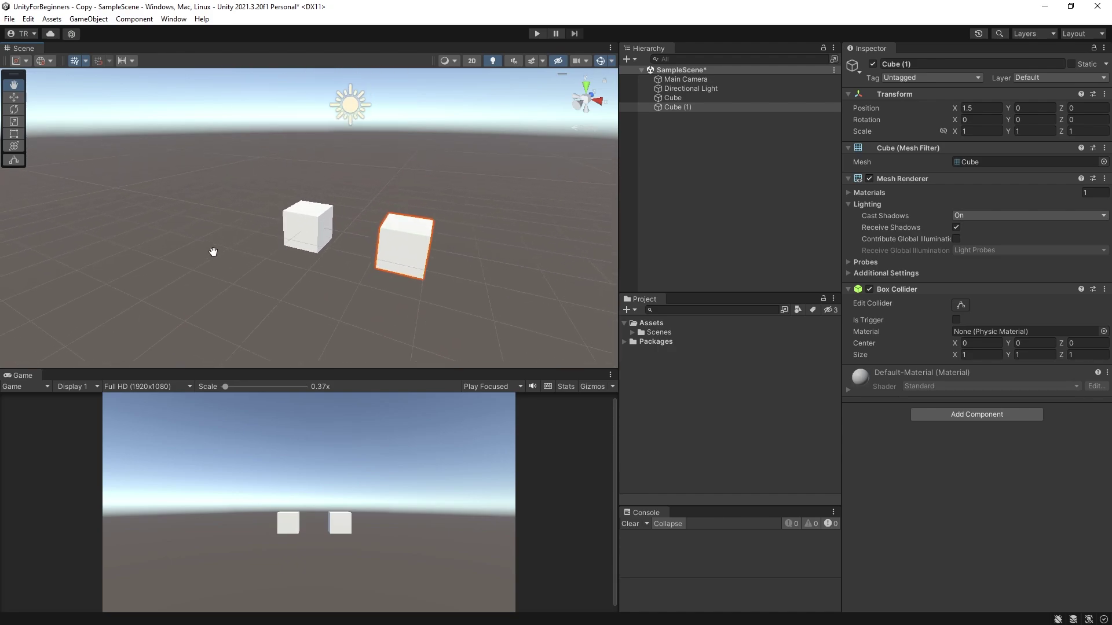
pyautogui.click(15, 99)
pyautogui.moveTo(458, 255)
pyautogui.mouseDown()
pyautogui.moveTo(487, 271)
pyautogui.moveTo(457, 271)
pyautogui.mouseUp()
pyautogui.moveTo(409, 198)
pyautogui.mouseDown()
pyautogui.moveTo(421, 126)
pyautogui.moveTo(411, 192)
pyautogui.mouseUp()
# Rotate Cube (1) slightly around its vertical axis and stretch it wider along X.
pyautogui.click(14, 109)
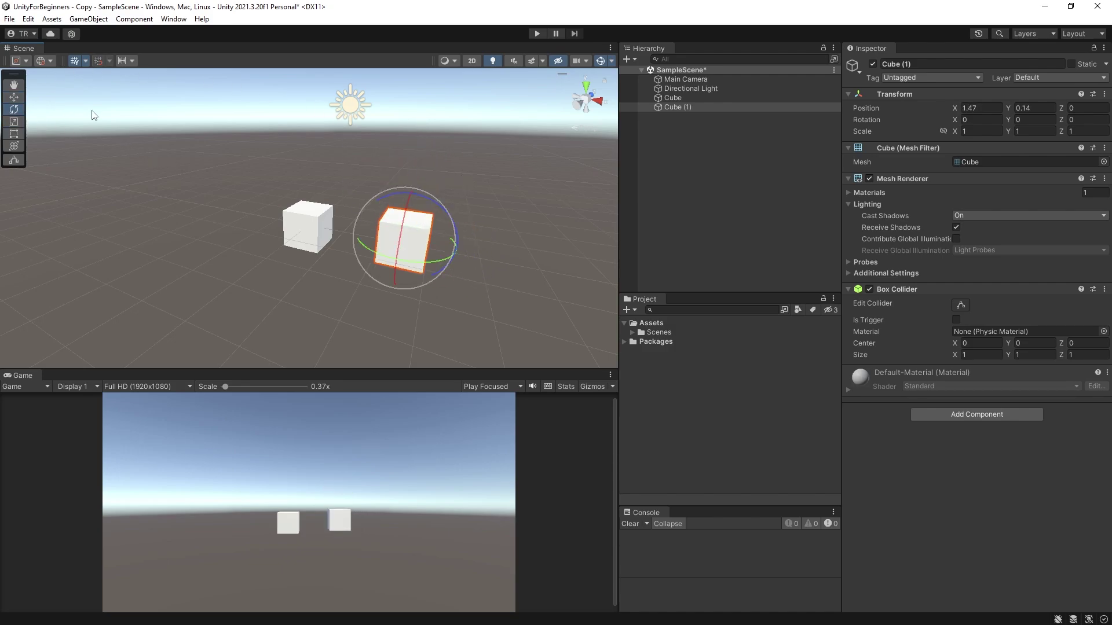
pyautogui.moveTo(432, 261); pyautogui.dragTo(394, 246)
pyautogui.click(13, 123)
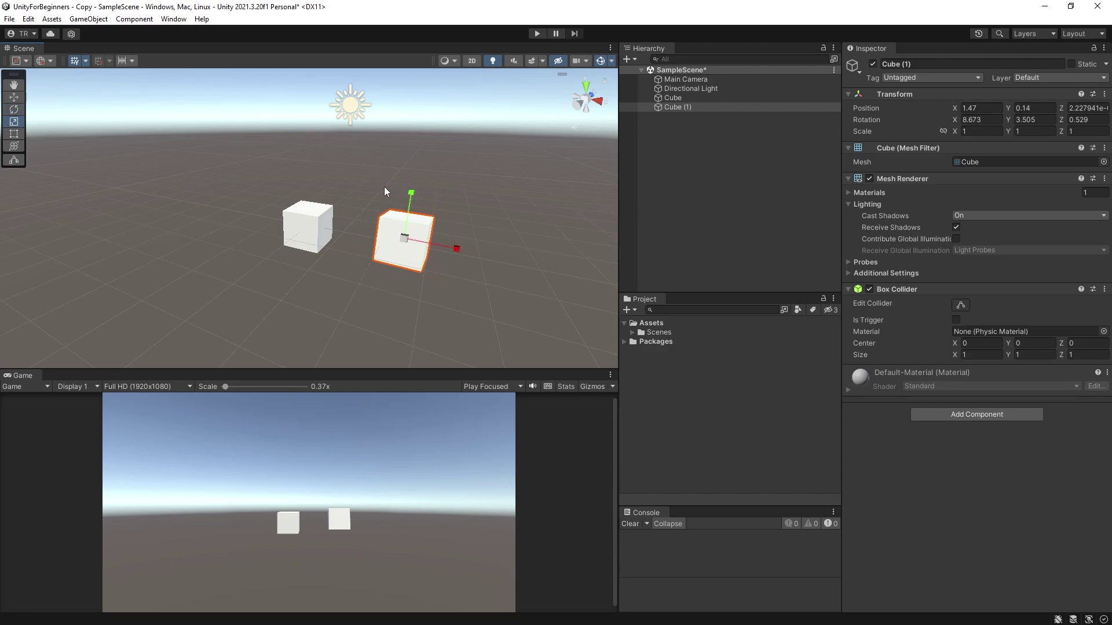
pyautogui.moveTo(411, 197)
pyautogui.mouseDown()
pyautogui.moveTo(420, 139)
pyautogui.moveTo(411, 190)
pyautogui.mouseUp()
pyautogui.moveTo(457, 249)
pyautogui.mouseDown()
pyautogui.moveTo(529, 259)
pyautogui.moveTo(476, 255)
pyautogui.mouseUp()
# Use the Transform tool to lift Cube (1) to Y 0.33, scale it up and rotate it.
pyautogui.click(14, 134)
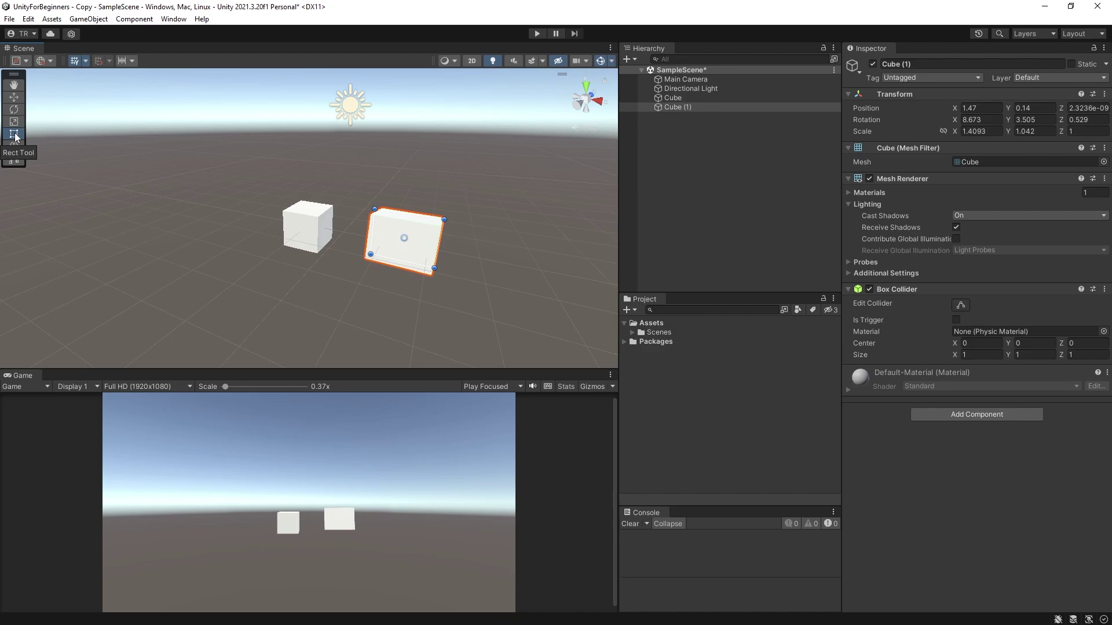
pyautogui.click(12, 146)
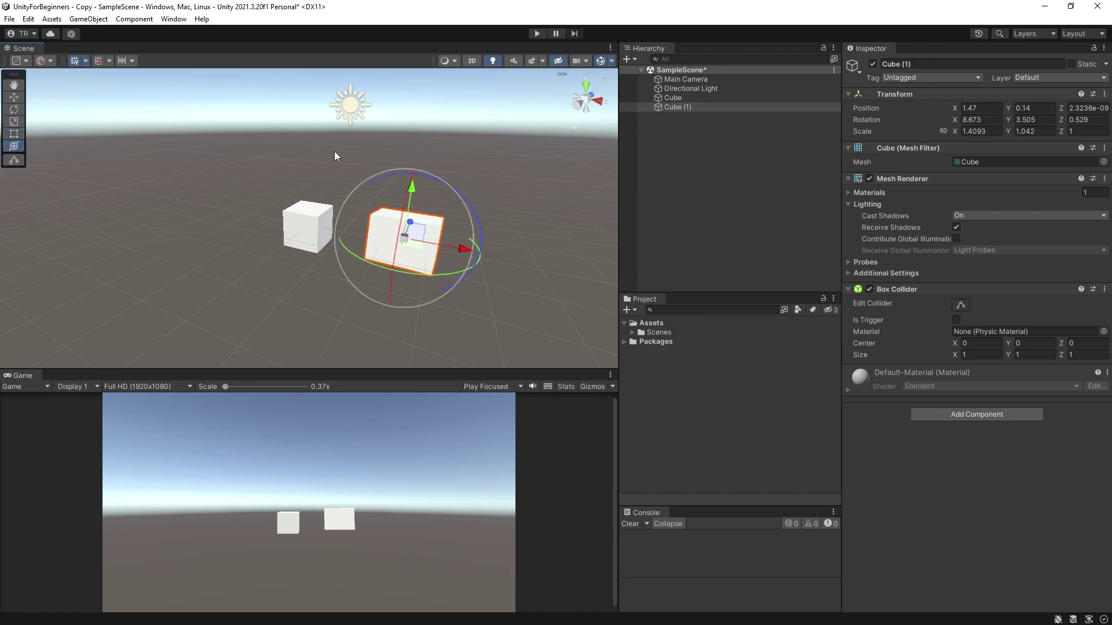
pyautogui.moveTo(414, 189)
pyautogui.mouseDown()
pyautogui.moveTo(425, 118)
pyautogui.moveTo(414, 178)
pyautogui.mouseUp()
pyautogui.moveTo(405, 230)
pyautogui.mouseDown()
pyautogui.moveTo(402, 202)
pyautogui.moveTo(410, 224)
pyautogui.mouseUp()
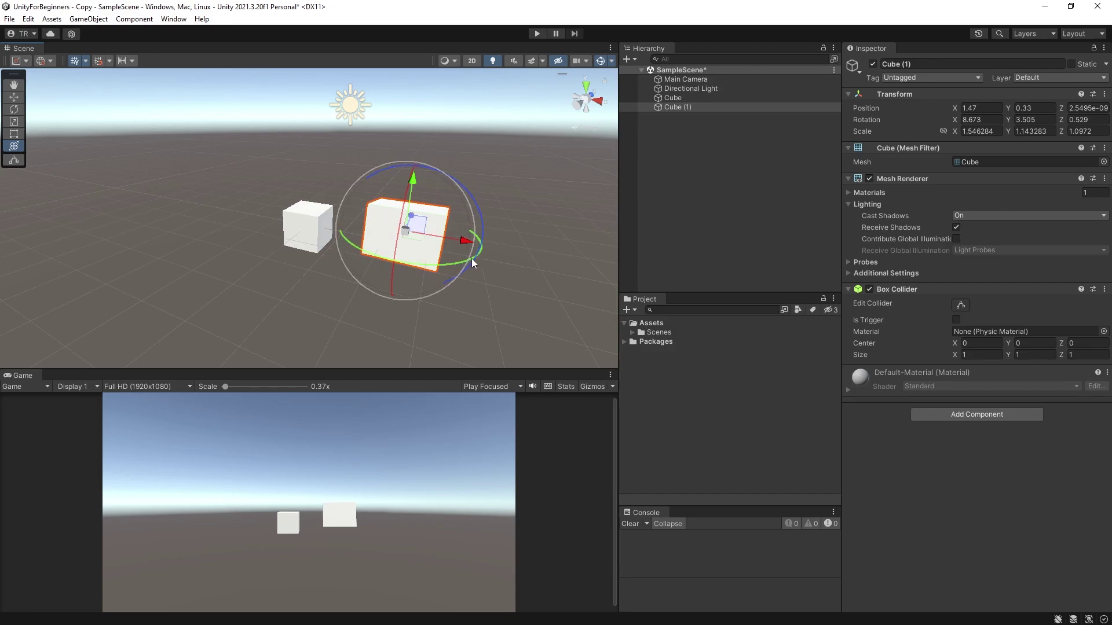
pyautogui.moveTo(471, 258)
pyautogui.mouseDown()
pyautogui.moveTo(355, 267)
pyautogui.moveTo(455, 271)
pyautogui.mouseUp()
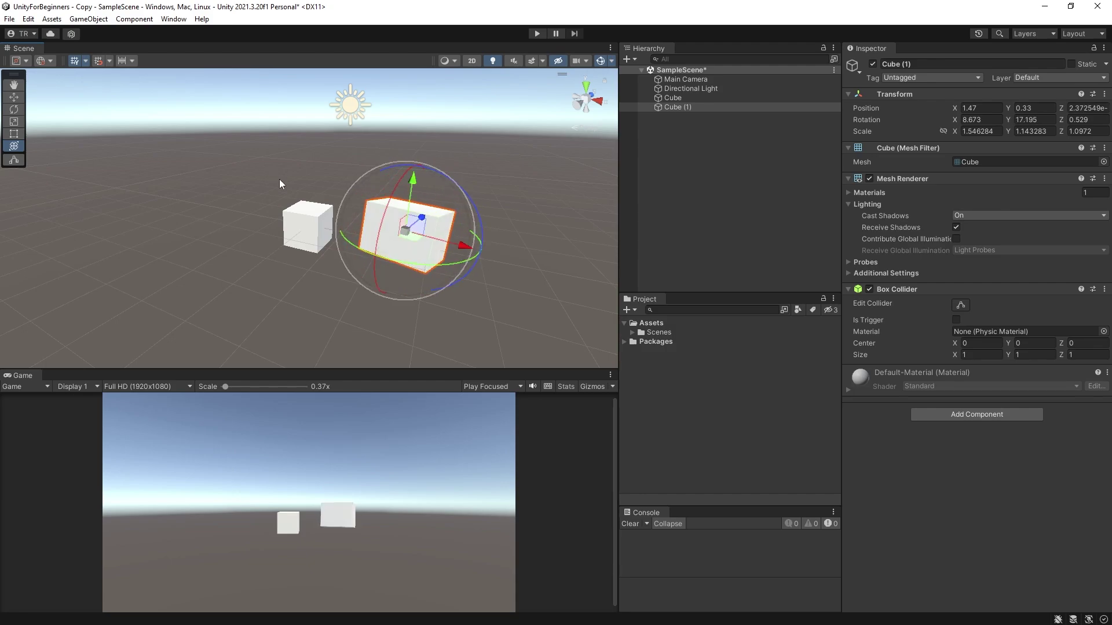
# Select Cube and widen its box collider to the right with Edit Collider.
pyautogui.click(212, 168)
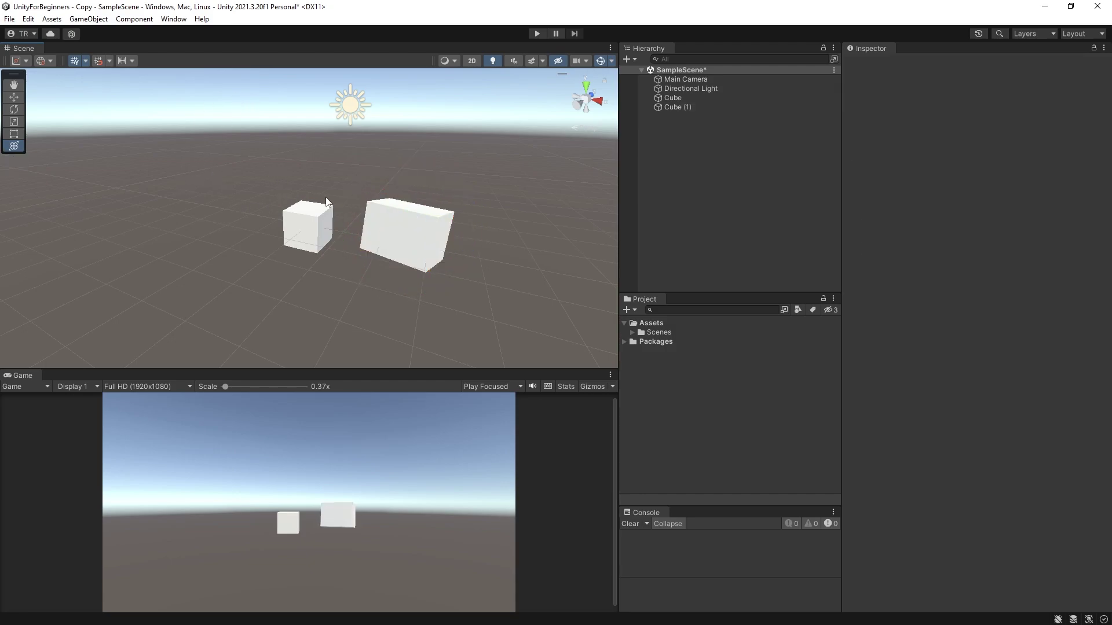
pyautogui.click(307, 221)
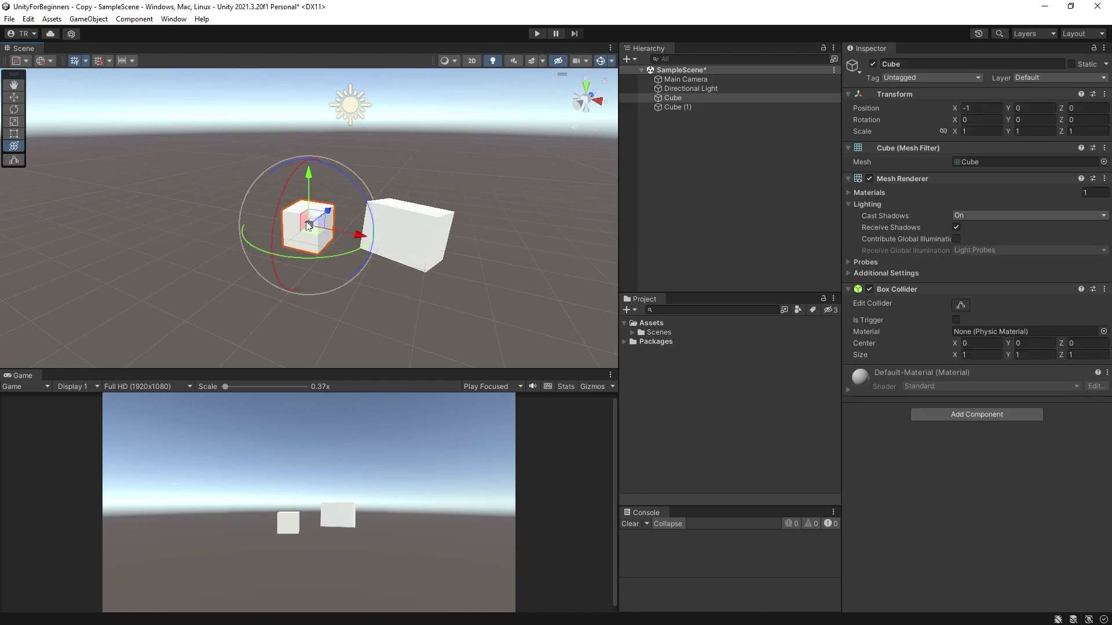
pyautogui.click(14, 161)
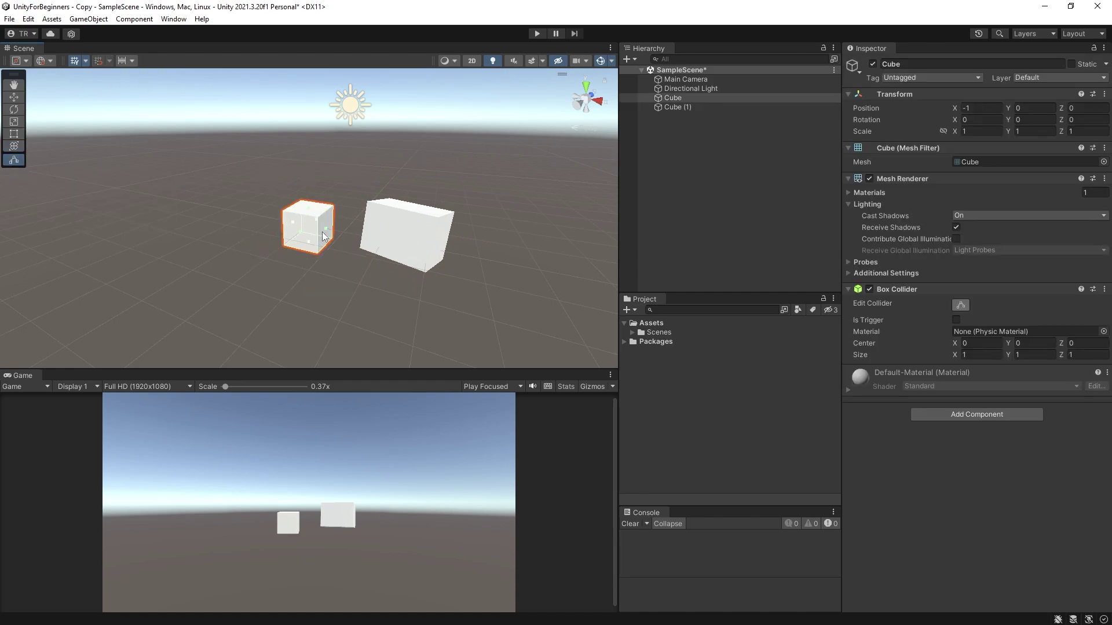
pyautogui.moveTo(326, 231)
pyautogui.mouseDown()
pyautogui.moveTo(353, 238)
pyautogui.moveTo(325, 231)
pyautogui.mouseUp()
# Reset Cube (1)'s Transform and move it right to X 1.04.
pyautogui.click(188, 200)
pyautogui.click(394, 220)
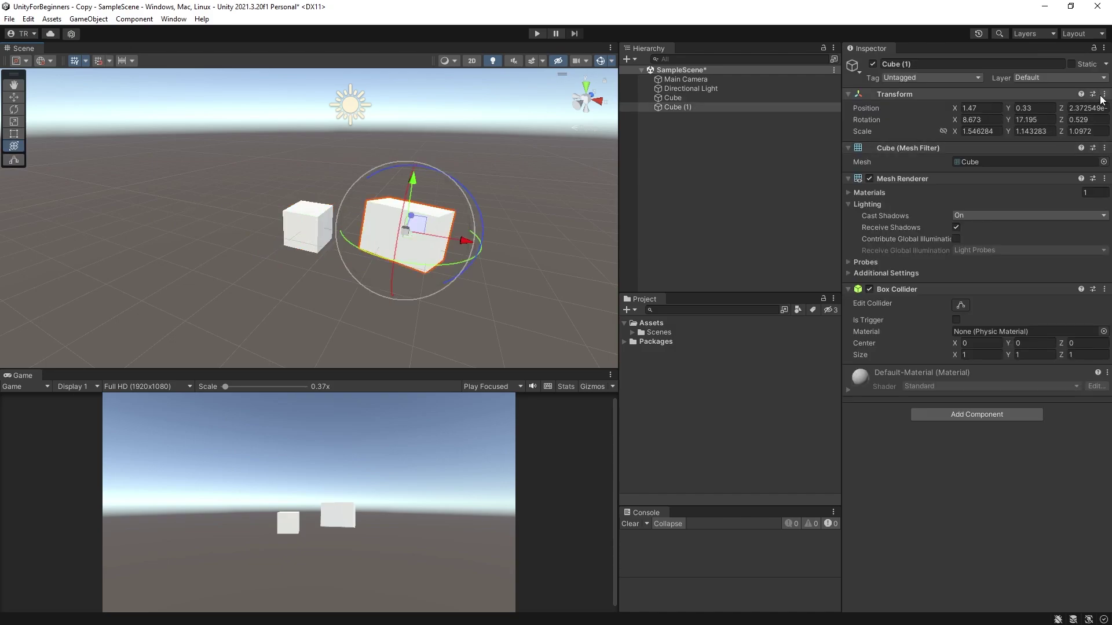
pyautogui.rightClick(986, 94)
pyautogui.click(1001, 105)
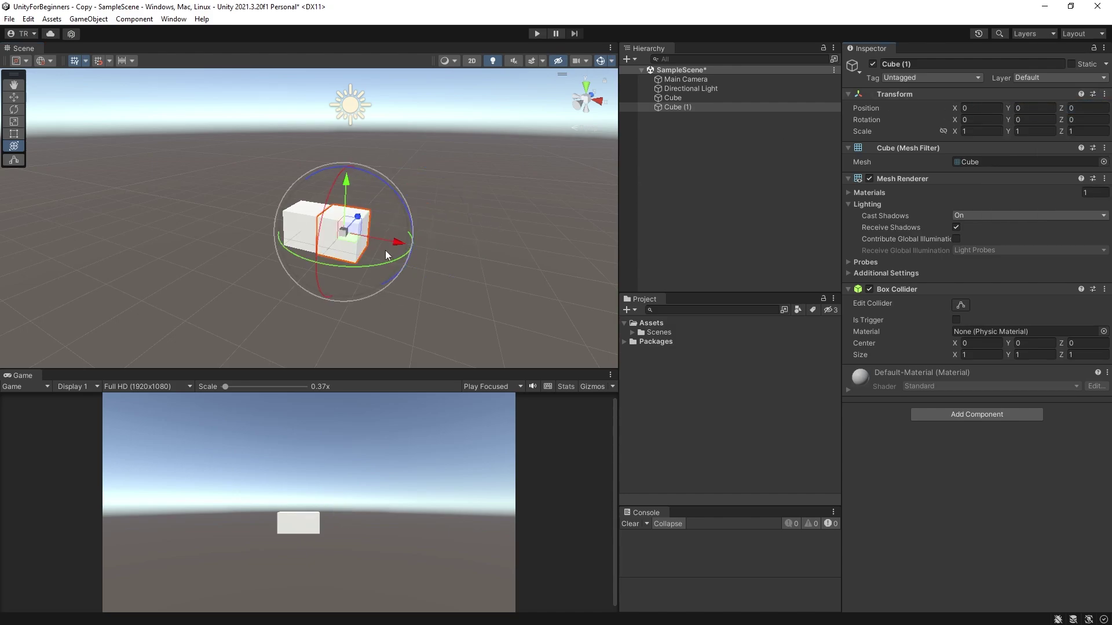
pyautogui.moveTo(397, 246); pyautogui.dragTo(440, 250)
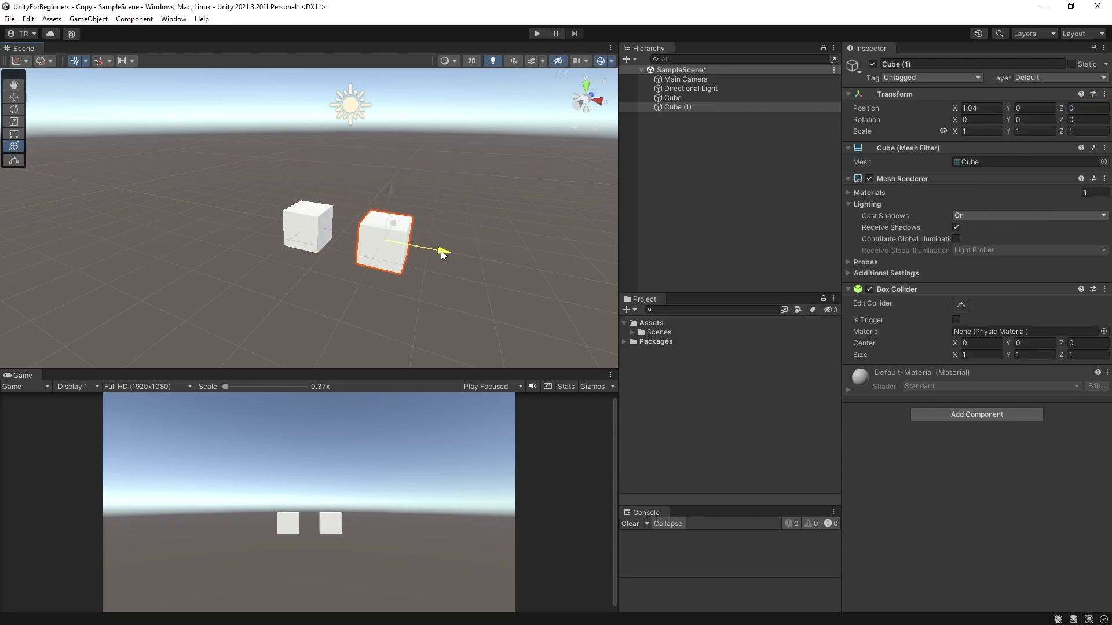
# Select Cube, cycle the Move, Rotate and Scale tools, then drag it to about X -1.09, Z -1.17.
pyautogui.click(497, 214)
pyautogui.click(304, 227)
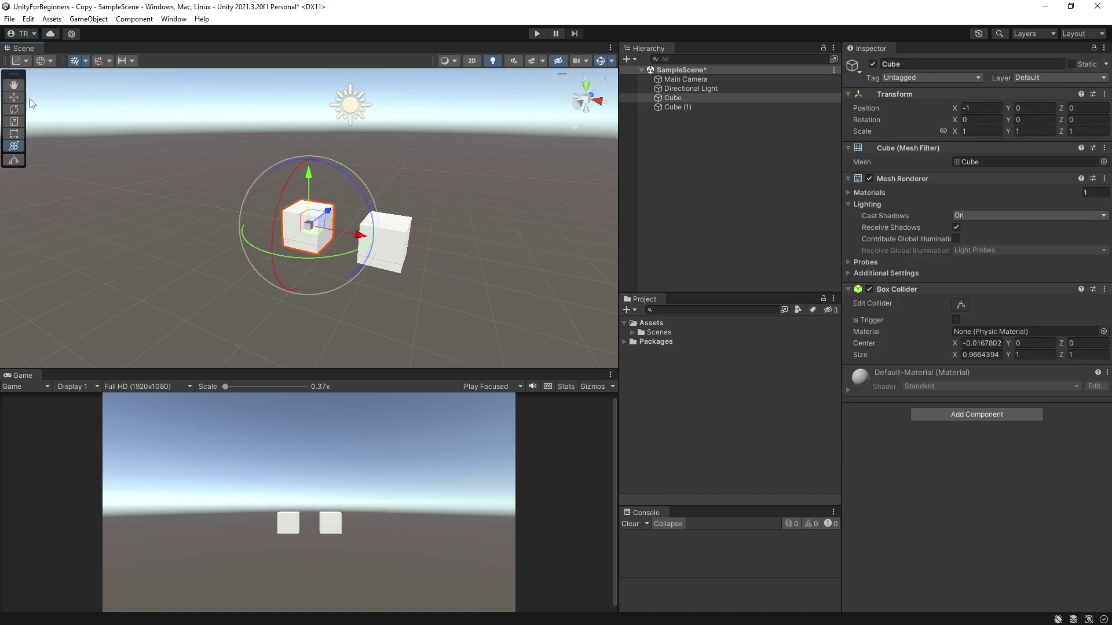
pyautogui.click(12, 99)
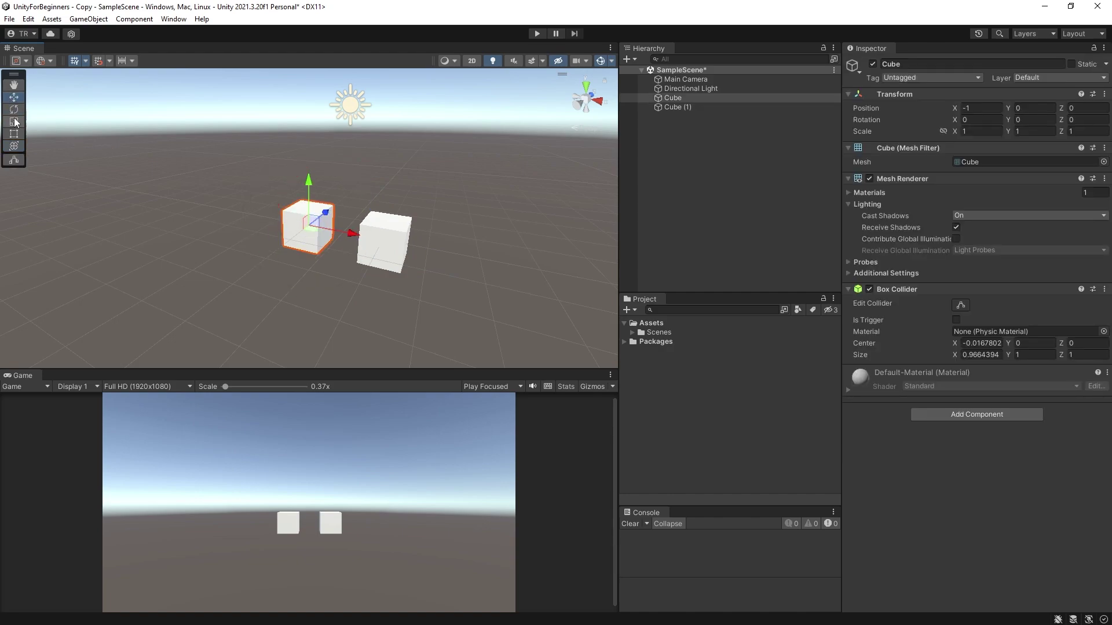
pyautogui.click(14, 109)
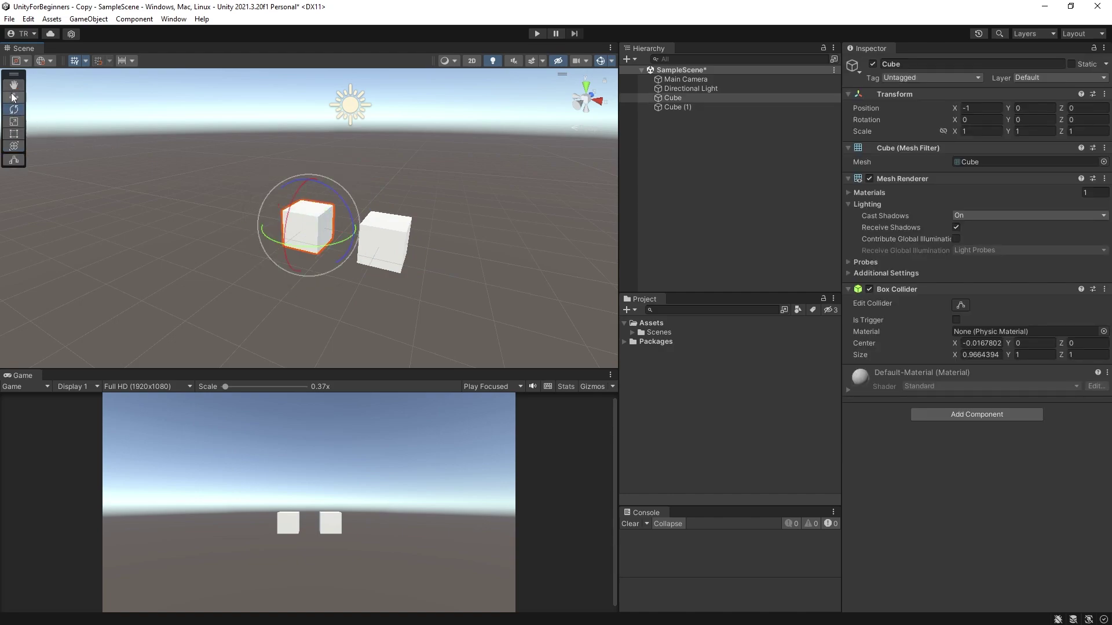
pyautogui.click(14, 117)
pyautogui.click(14, 97)
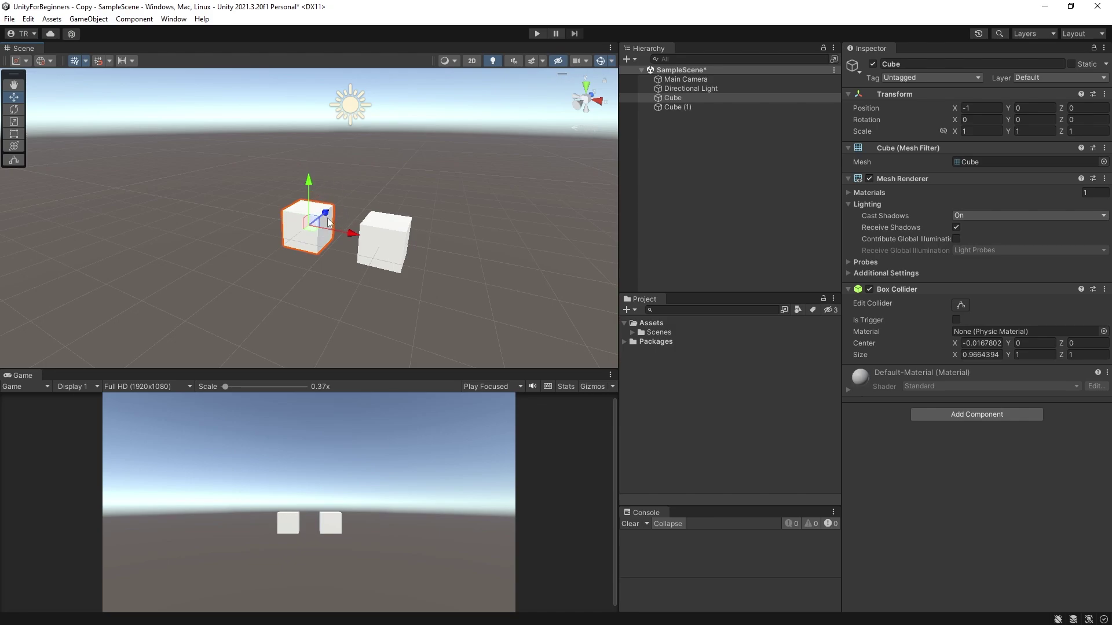
pyautogui.moveTo(324, 210); pyautogui.dragTo(298, 256)
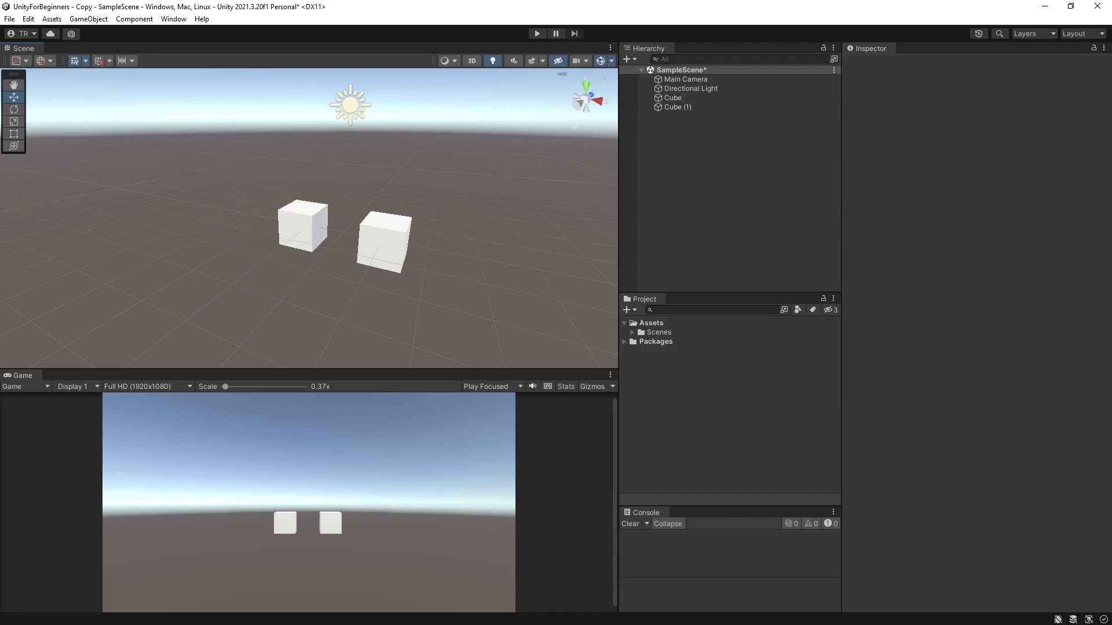
# Save the scene, preview Wireframe draw mode, return to Shaded, and switch the Scene view to 2D.
pyautogui.hotkey('ctrl', 's')
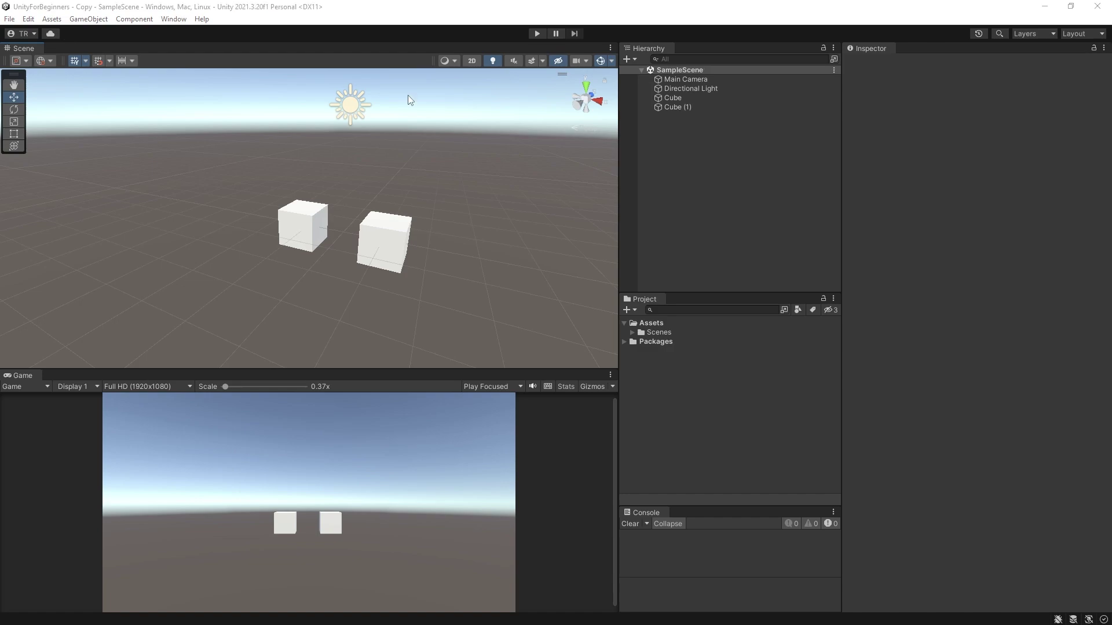
pyautogui.click(453, 60)
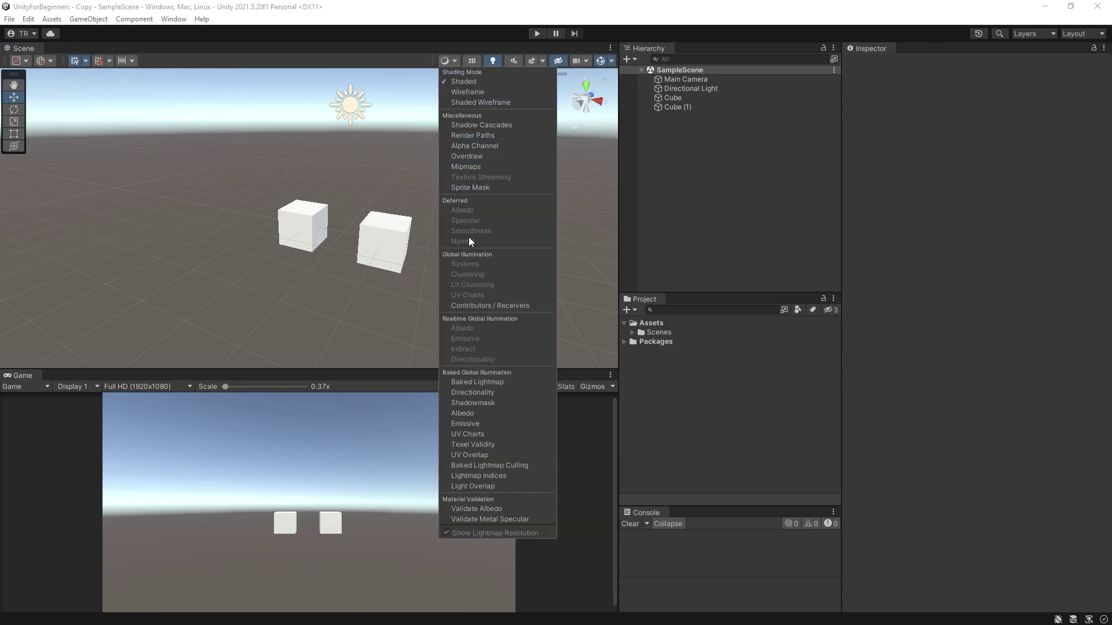
pyautogui.click(505, 93)
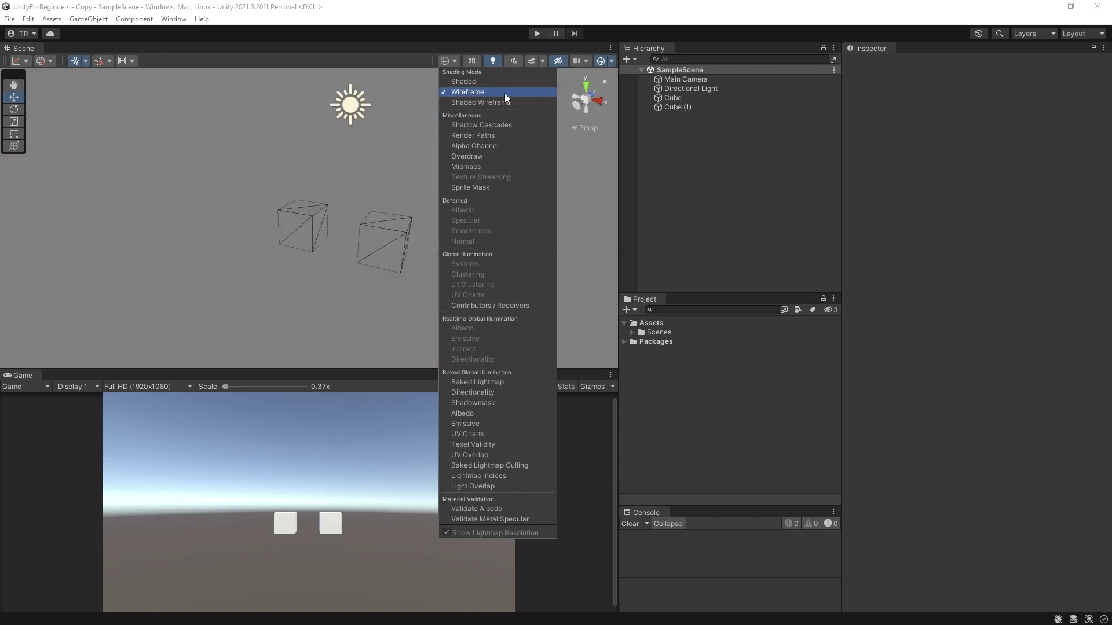
pyautogui.click(464, 81)
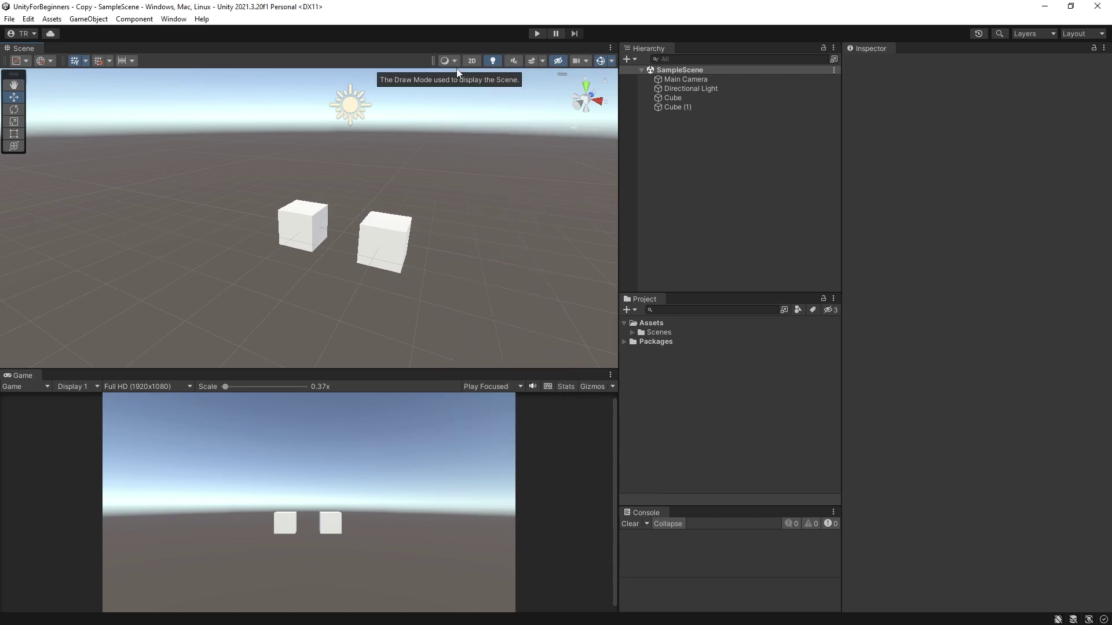
pyautogui.click(470, 59)
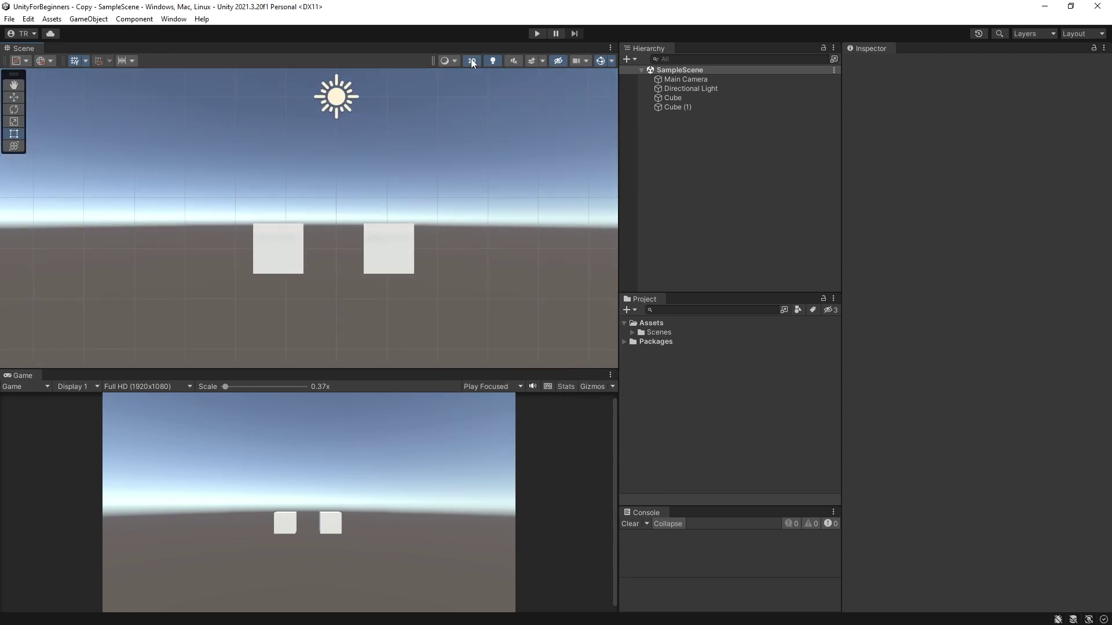
# Move the left Cube to about X -0.91, Y -0.05, then return to 3D and deselect it.
pyautogui.click(269, 249)
pyautogui.press('w')
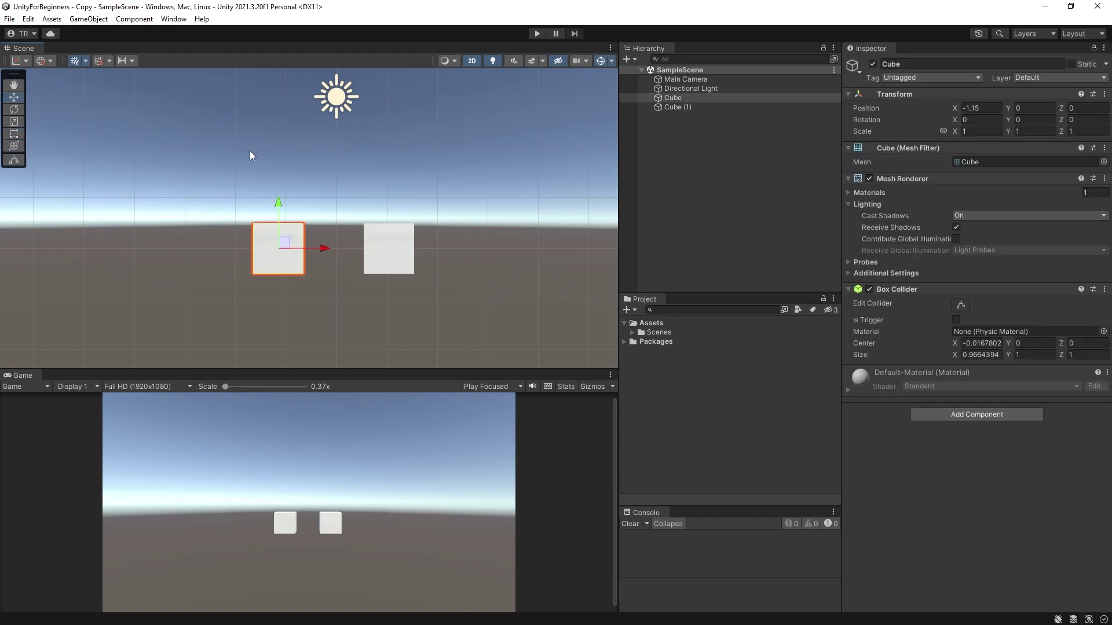
pyautogui.moveTo(277, 208); pyautogui.dragTo(275, 212)
pyautogui.moveTo(323, 250)
pyautogui.mouseDown()
pyautogui.moveTo(280, 251)
pyautogui.moveTo(335, 250)
pyautogui.mouseUp()
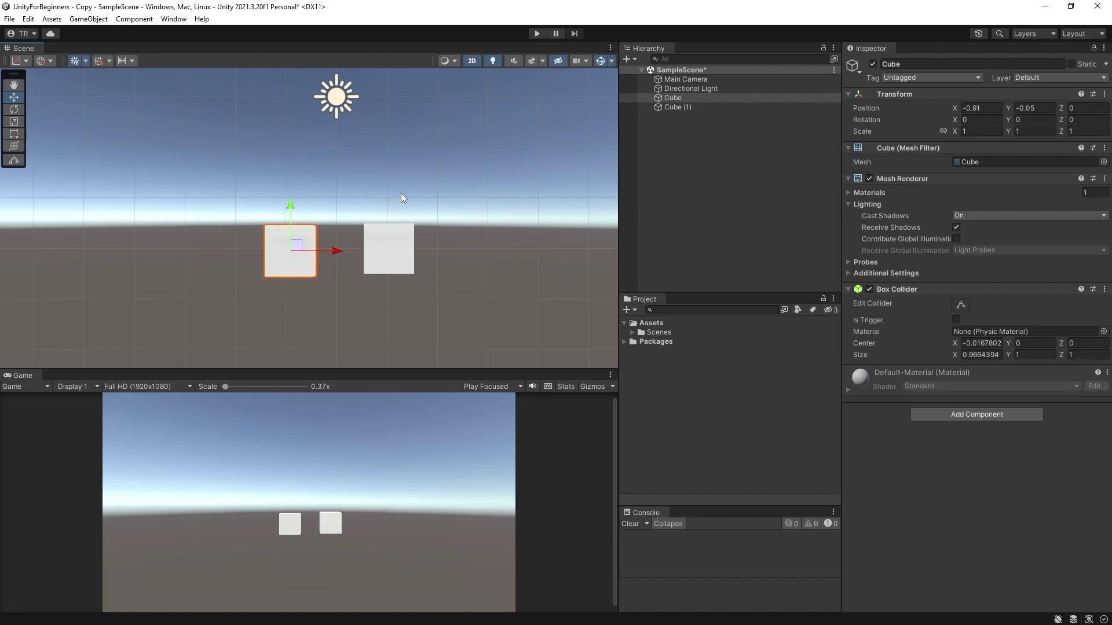
pyautogui.click(468, 60)
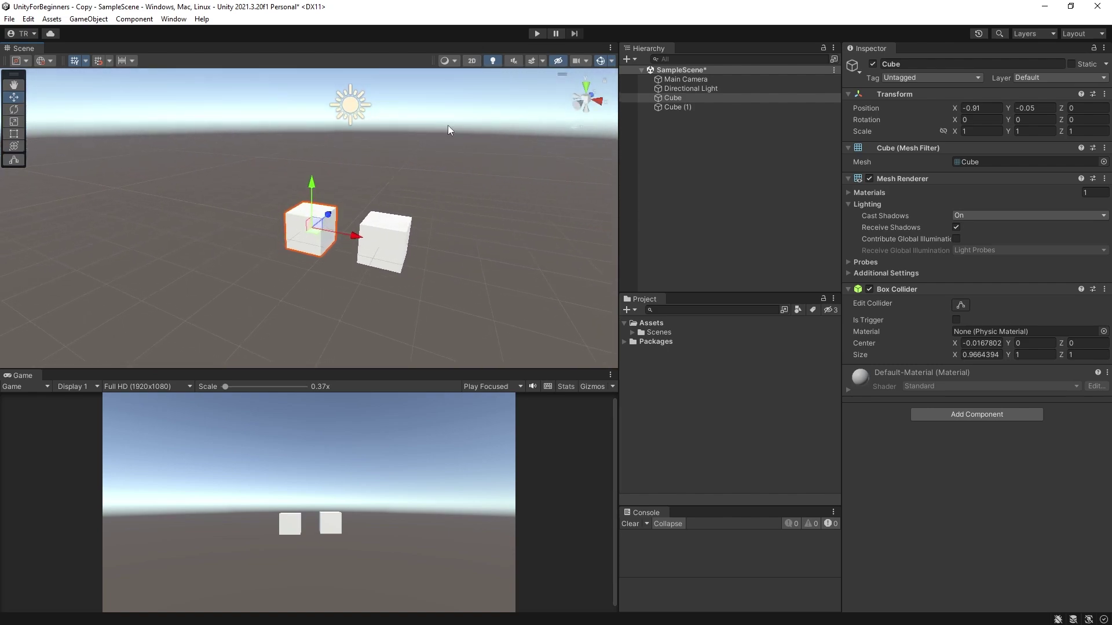
pyautogui.click(544, 211)
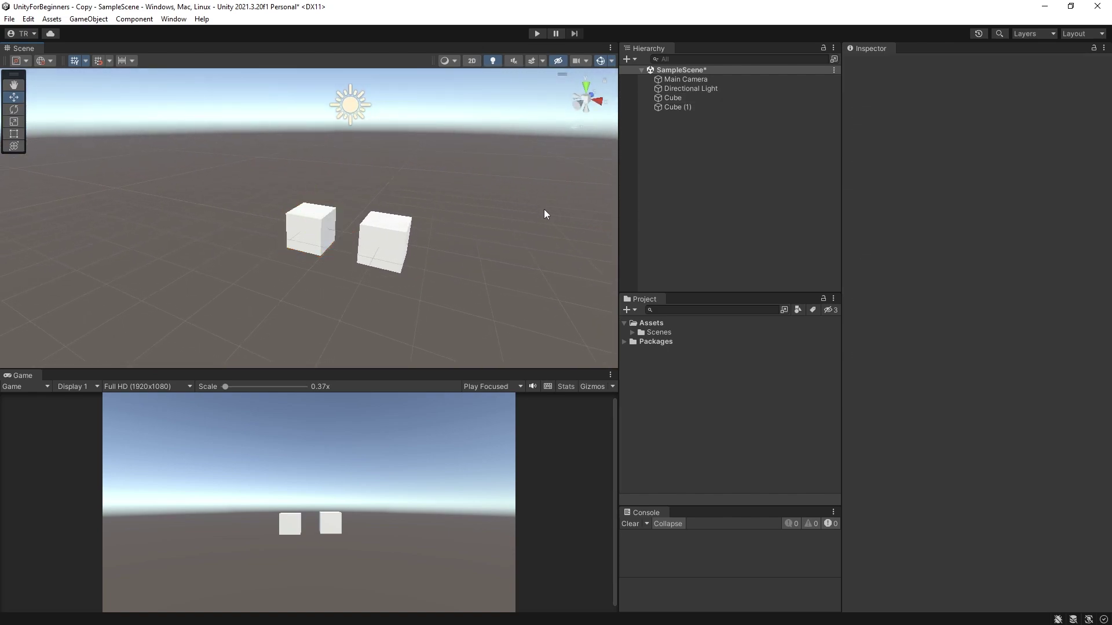
# Toggle scene lighting off and back on, then enable audio preview in the Scene view.
pyautogui.click(492, 61)
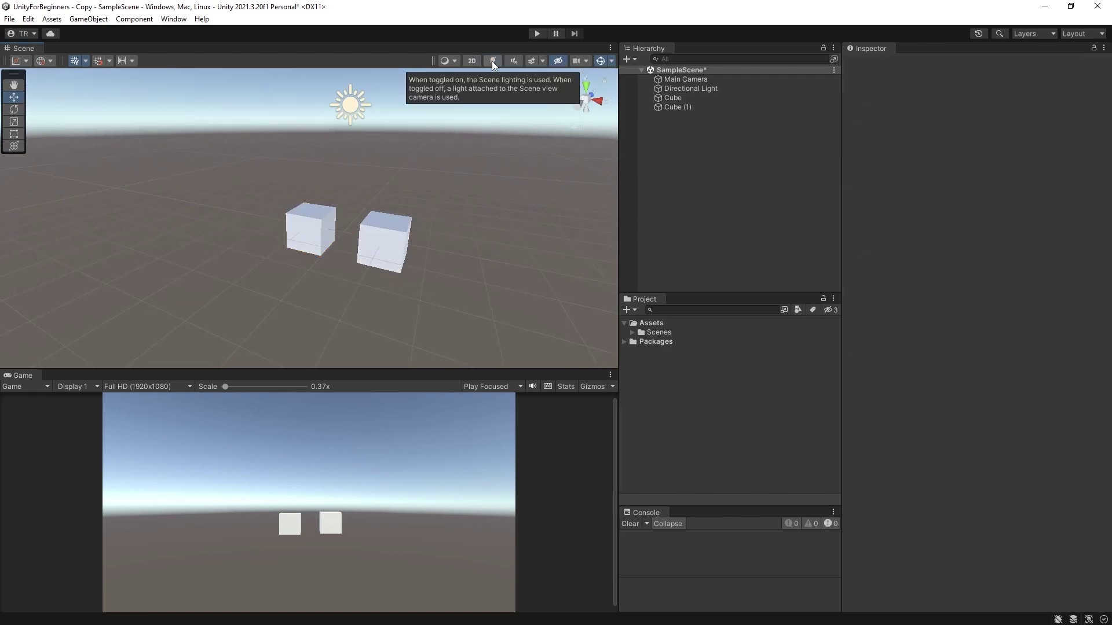
pyautogui.click(492, 60)
pyautogui.click(509, 61)
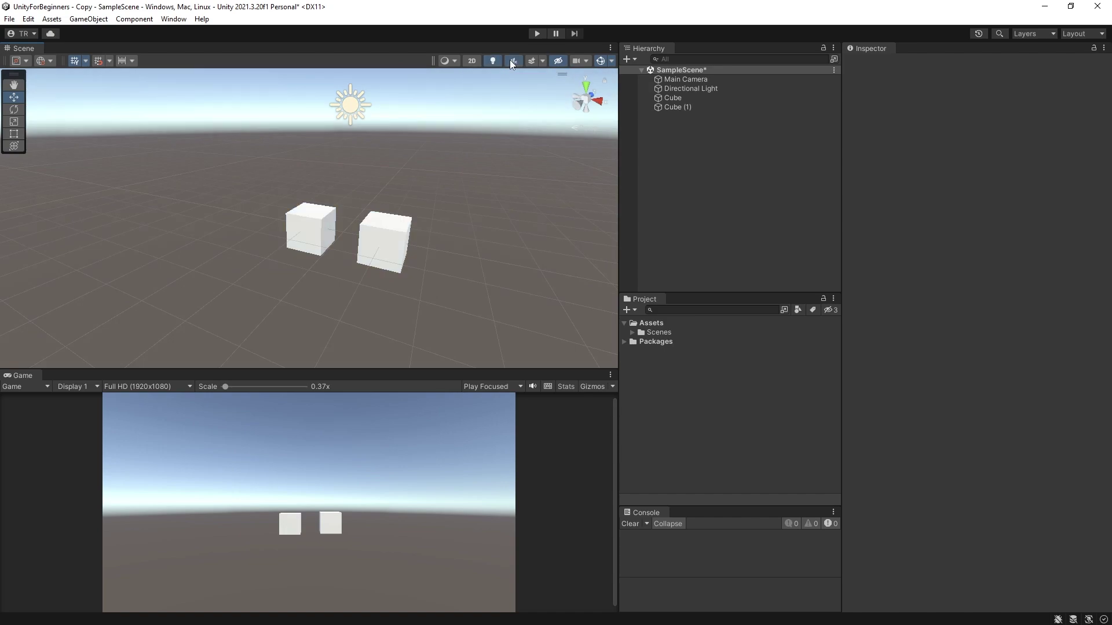
# Hide and then restore the Skybox in the Scene view effects menu.
pyautogui.click(541, 63)
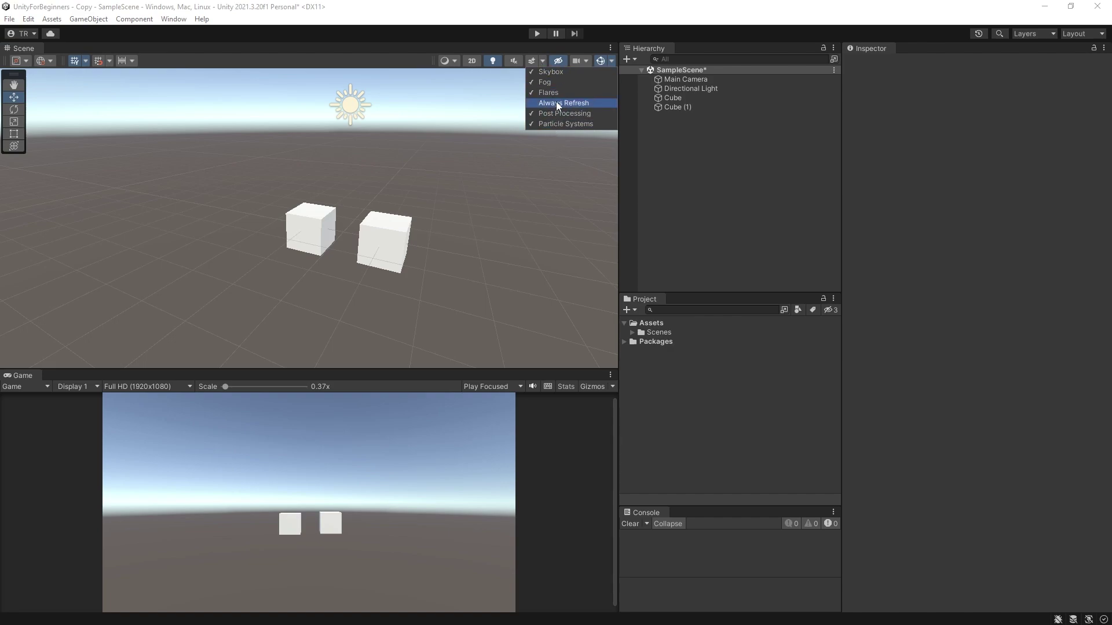
pyautogui.click(559, 74)
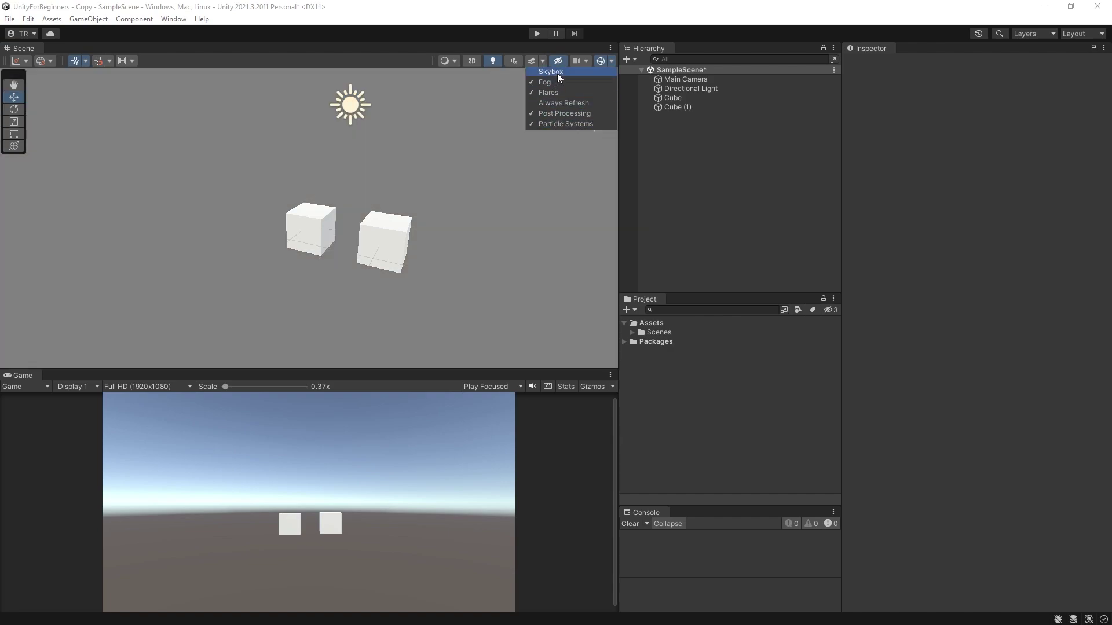
pyautogui.click(557, 73)
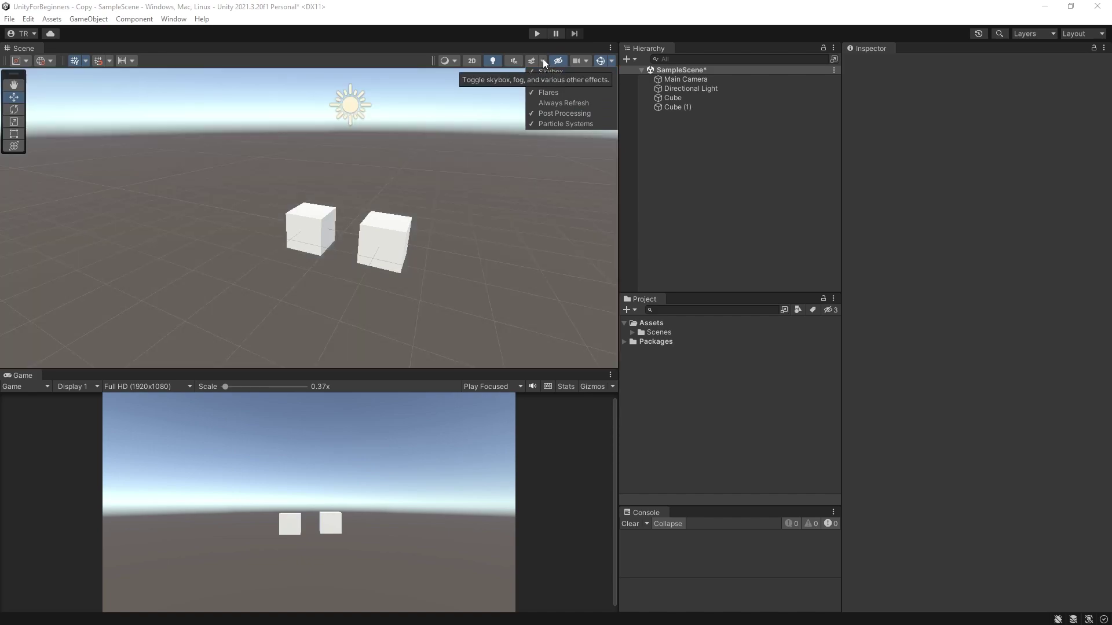
pyautogui.click(543, 61)
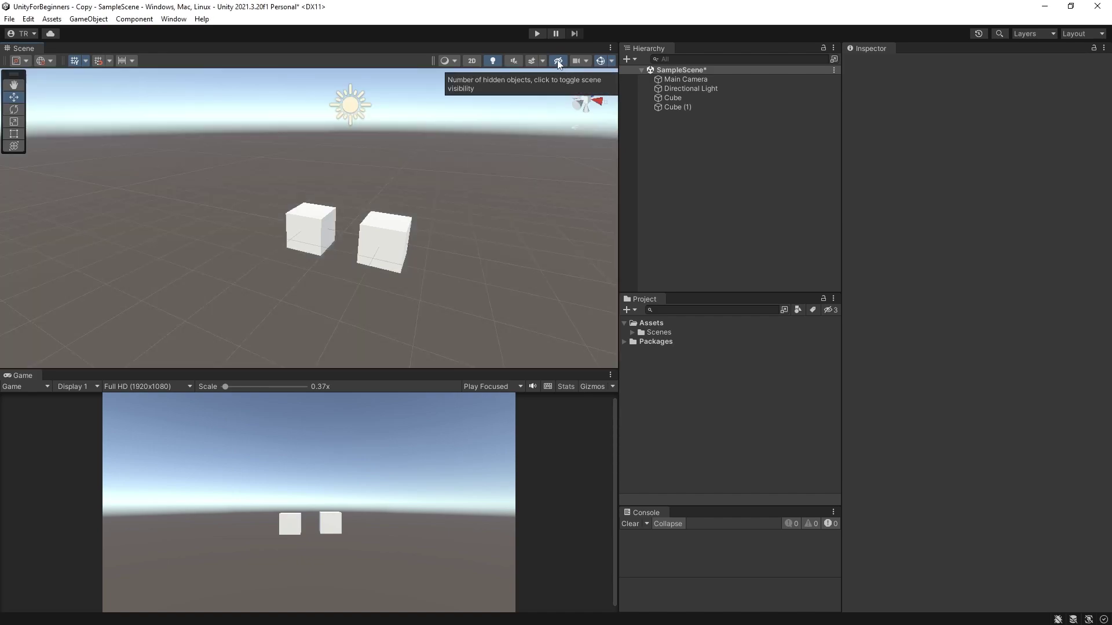
pyautogui.click(558, 61)
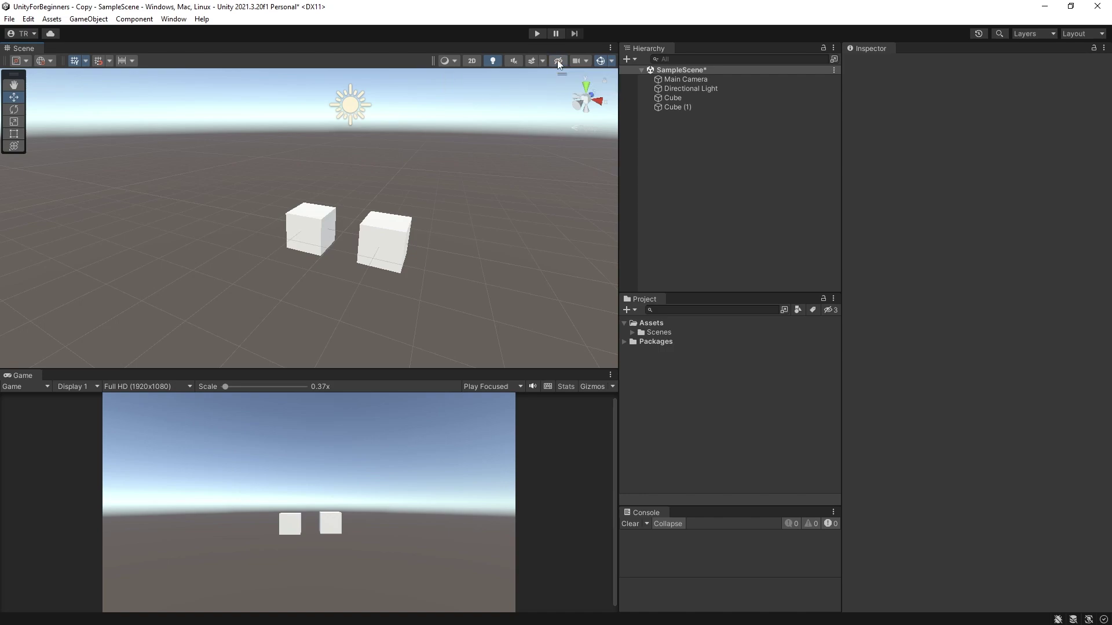
pyautogui.click(623, 107)
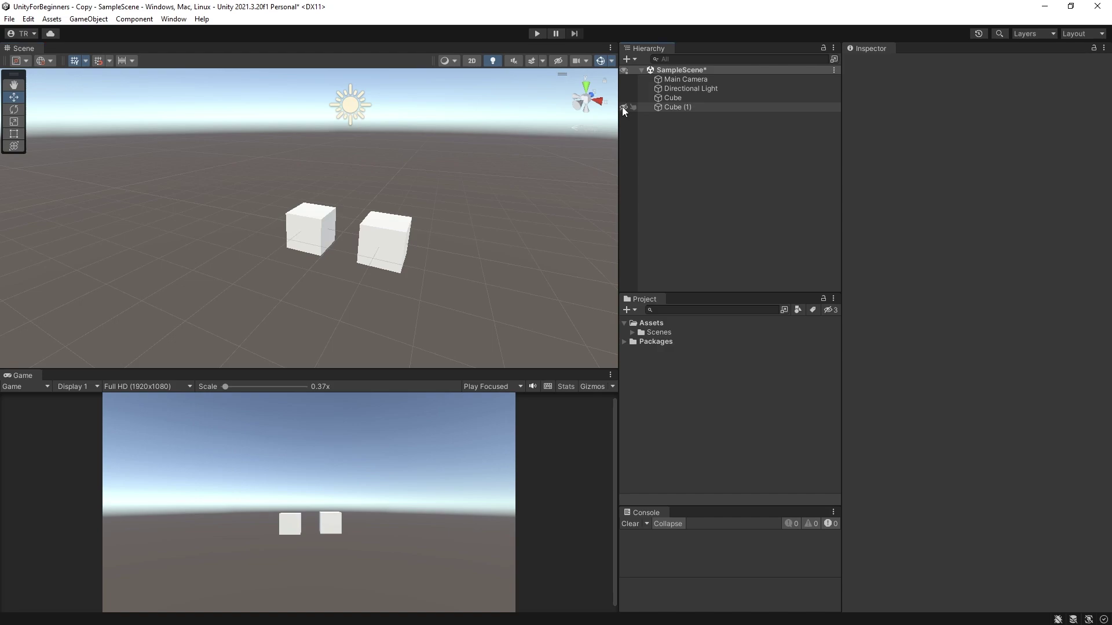
pyautogui.click(558, 60)
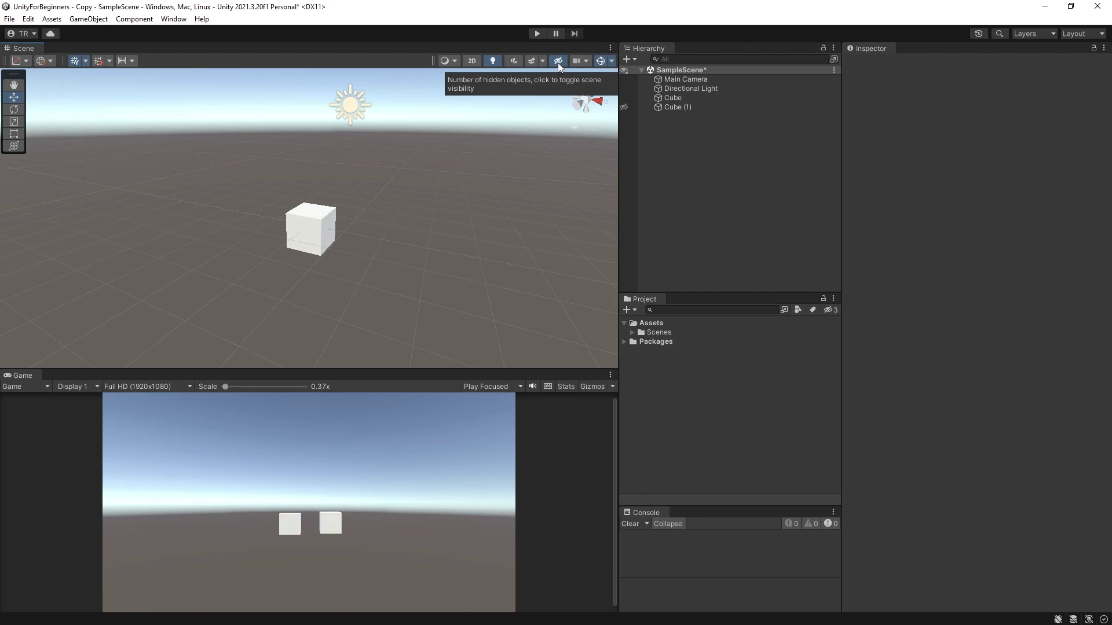
pyautogui.click(557, 62)
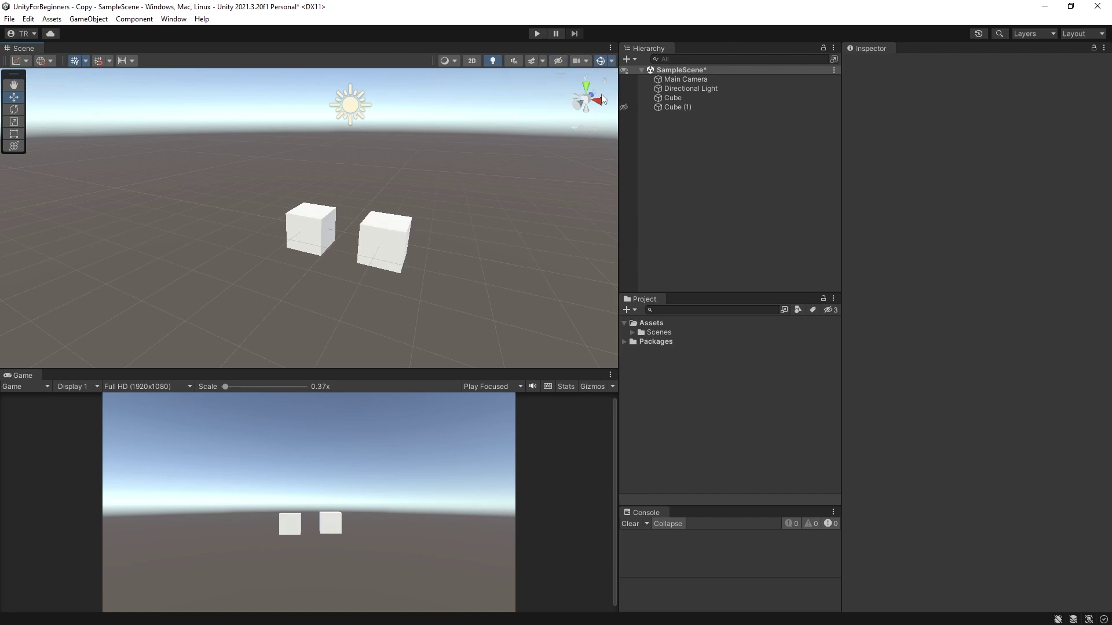
pyautogui.click(624, 98)
pyautogui.click(557, 60)
pyautogui.click(558, 63)
pyautogui.click(624, 99)
# Adjust the Scene camera field of view, then reset camera settings to defaults (FOV 60, speed 1).
pyautogui.click(586, 61)
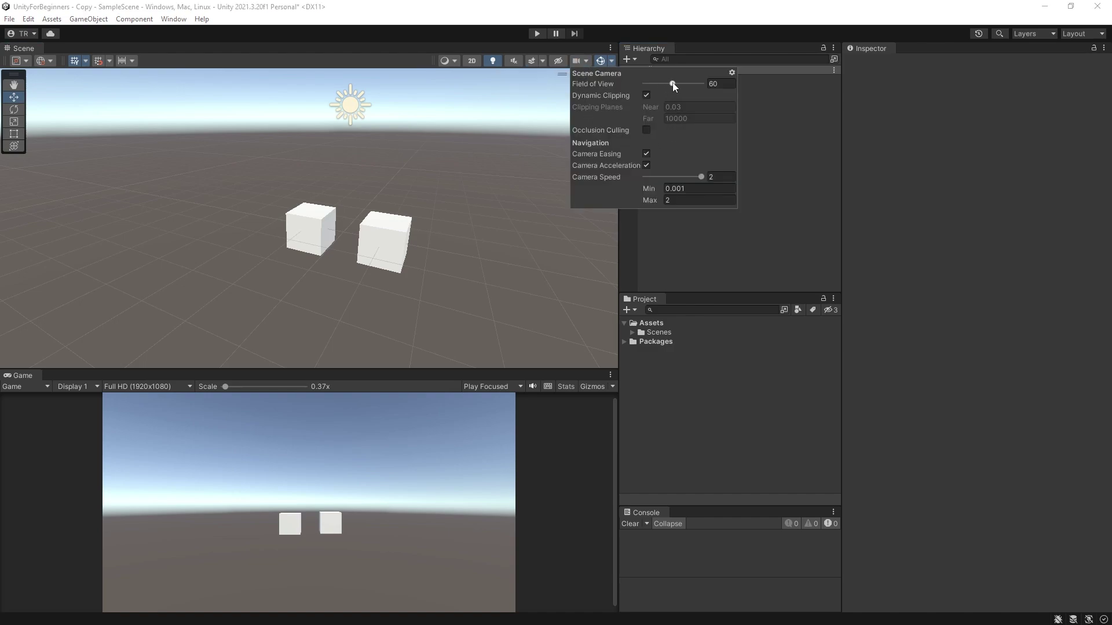
pyautogui.moveTo(673, 86)
pyautogui.mouseDown()
pyautogui.moveTo(660, 84)
pyautogui.moveTo(702, 92)
pyautogui.moveTo(669, 86)
pyautogui.mouseUp()
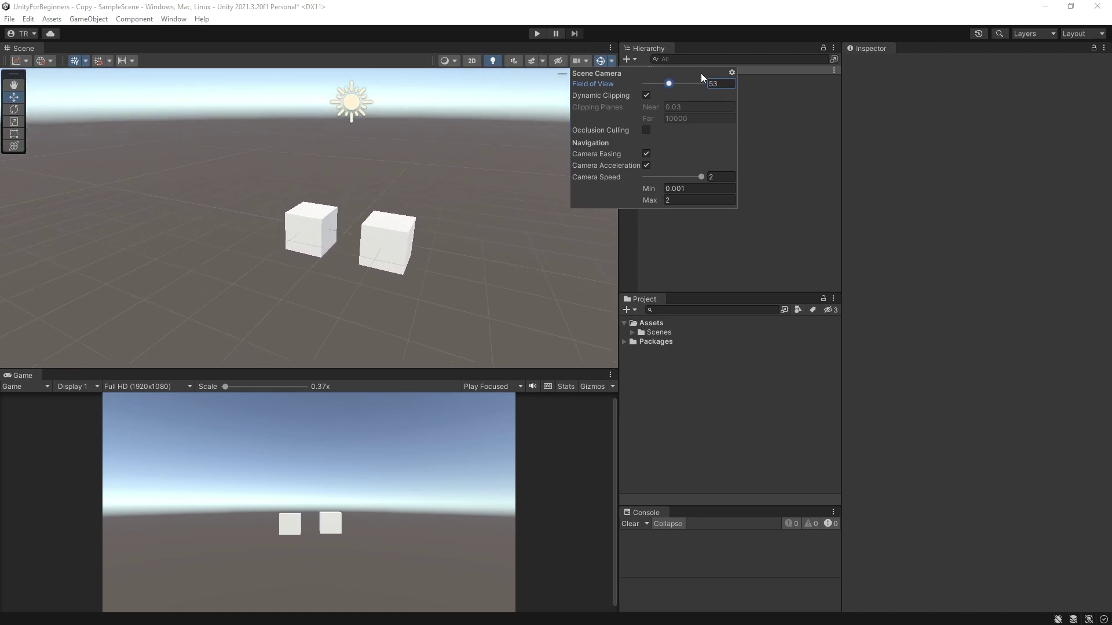
pyautogui.click(731, 73)
pyautogui.click(753, 134)
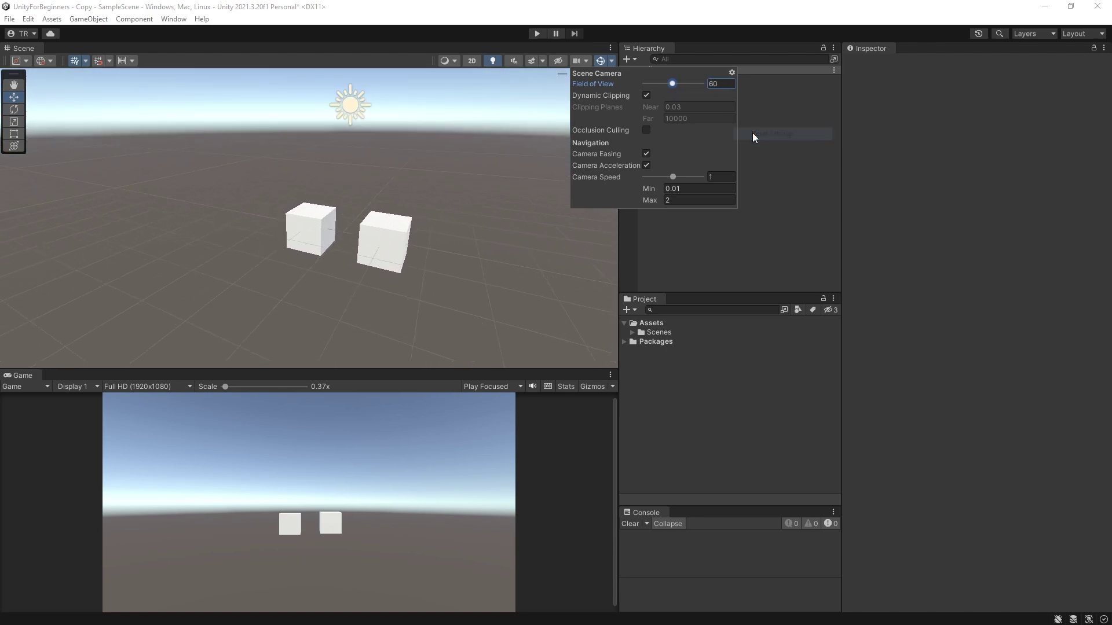
# In the Gizmos menu, toggle the Light icon off and on twice, leaving it shown.
pyautogui.click(609, 60)
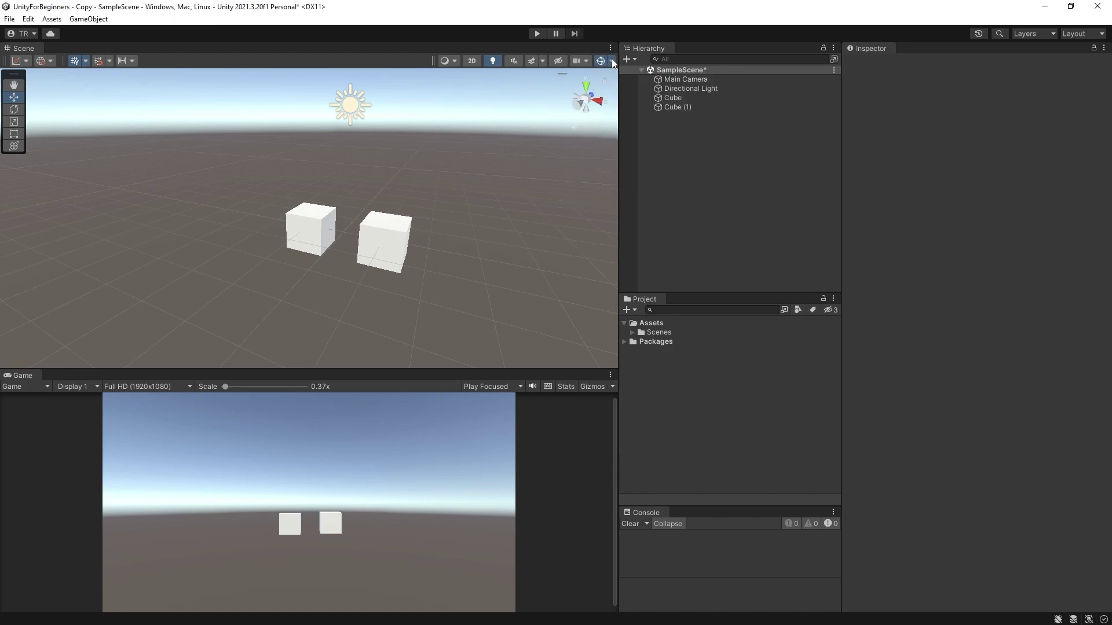
pyautogui.click(612, 59)
pyautogui.scroll(-5, 629, 231)
pyautogui.scroll(-8, 628, 231)
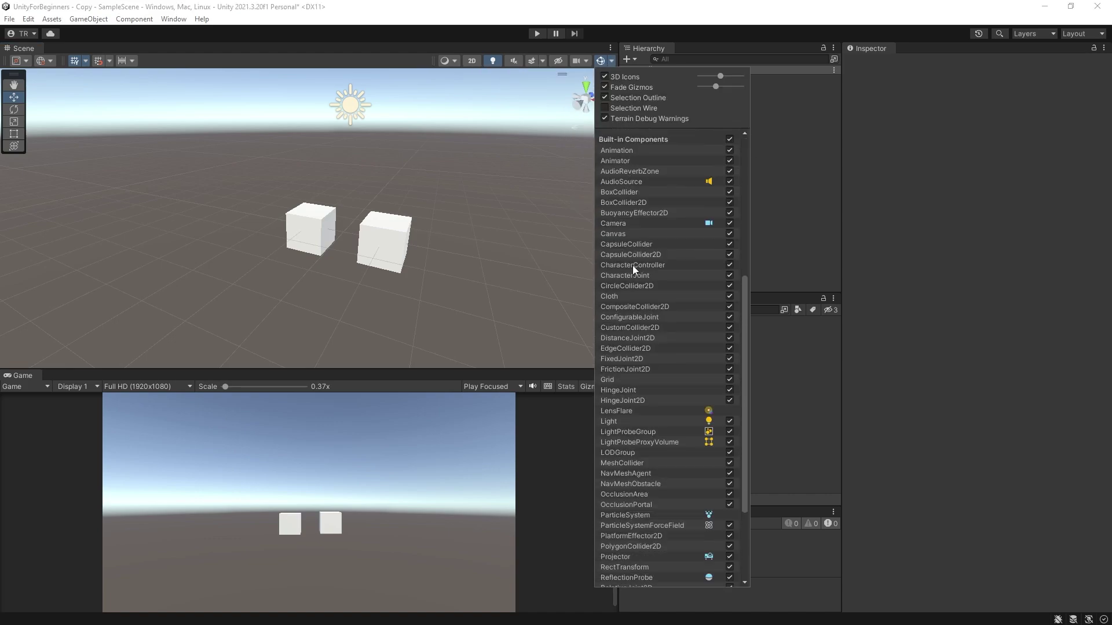
pyautogui.click(709, 290)
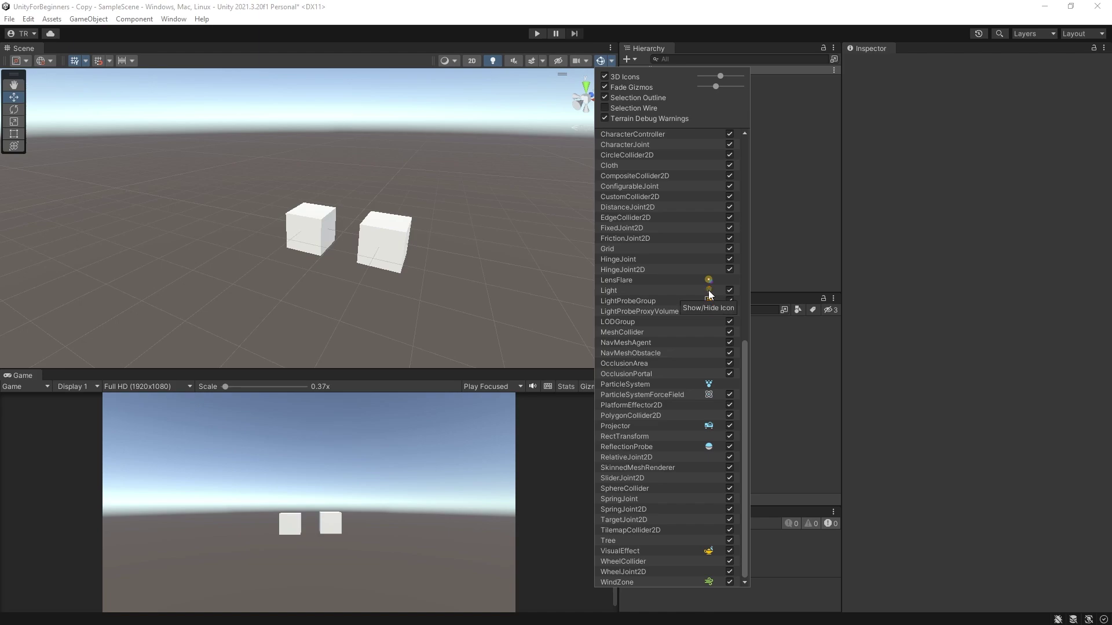
pyautogui.click(709, 290)
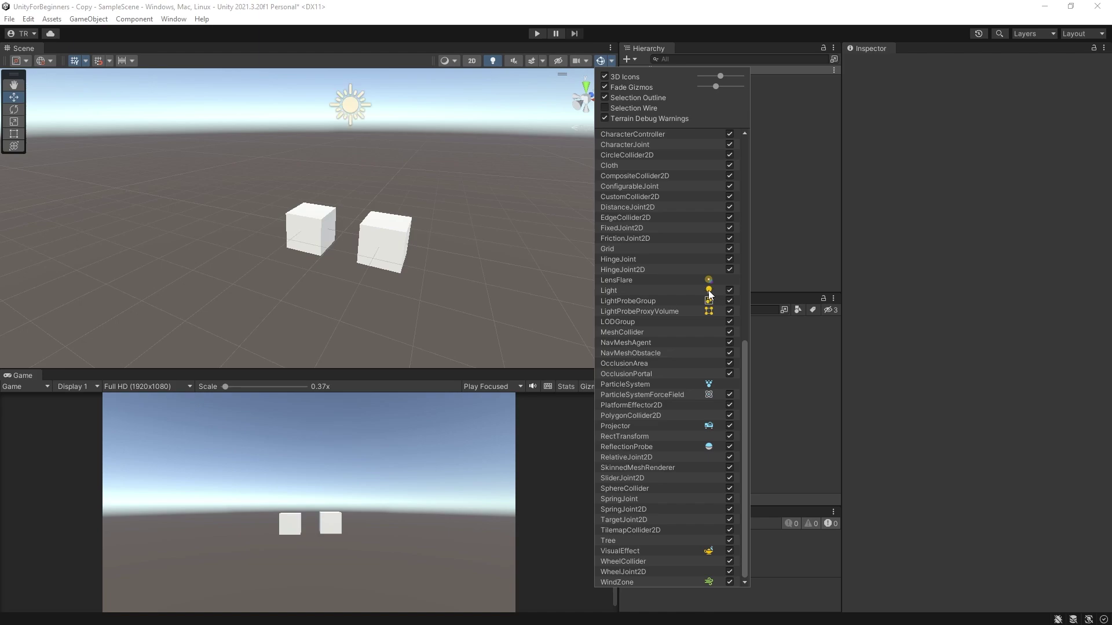
pyautogui.click(708, 290)
pyautogui.click(708, 290)
# Give the orientation gizmo a background and switch the Scene view to isometric and back to perspective.
pyautogui.click(610, 59)
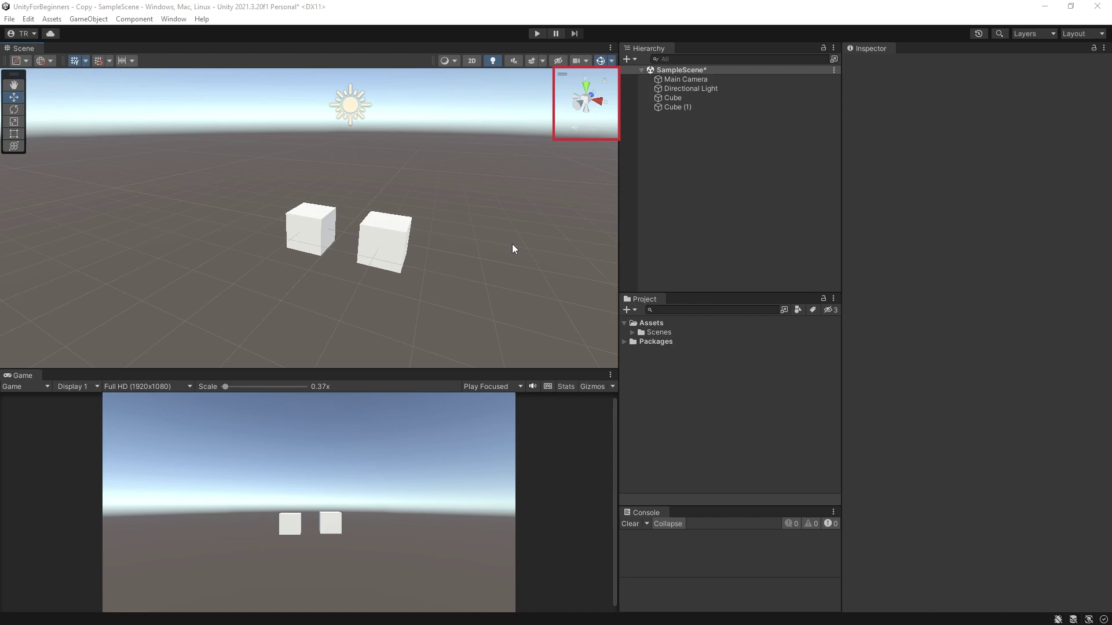
pyautogui.rightClick(564, 89)
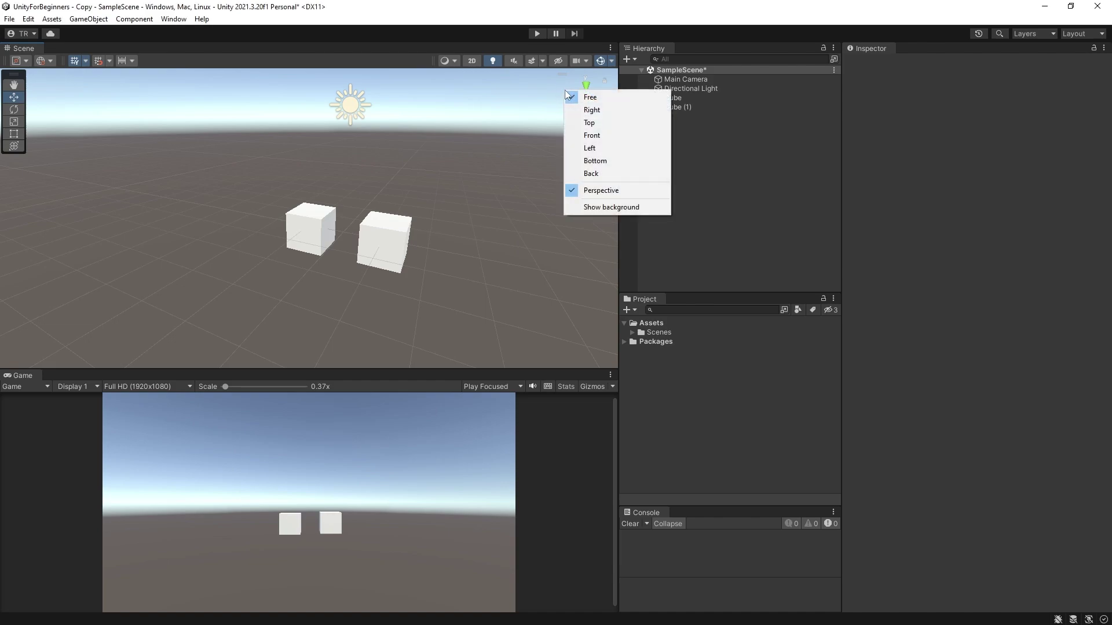
pyautogui.click(596, 207)
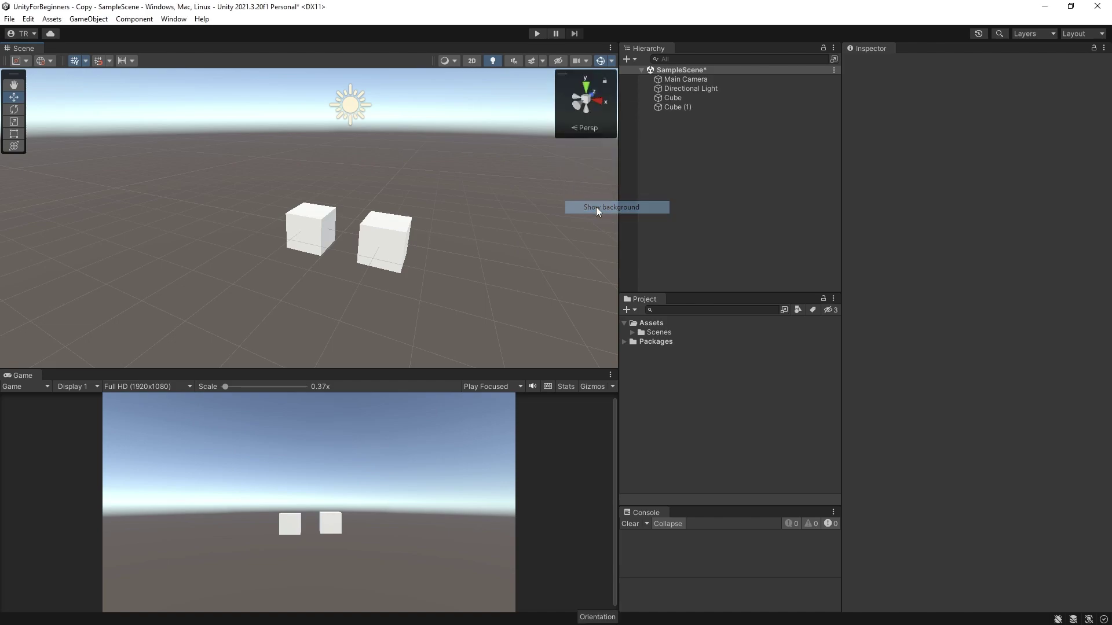
pyautogui.click(586, 99)
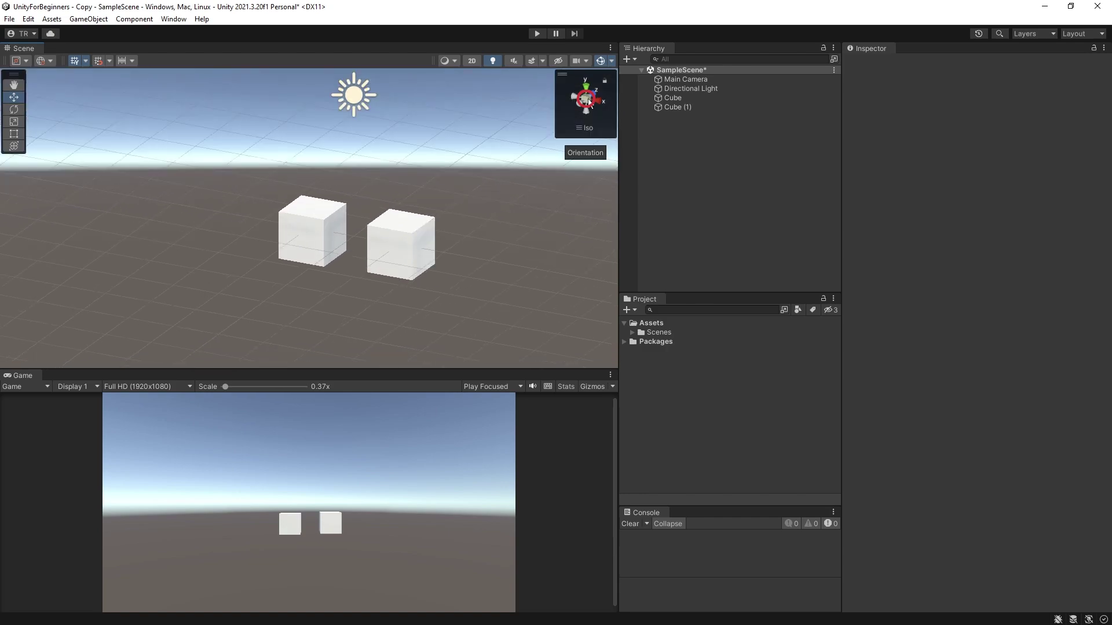
pyautogui.click(587, 99)
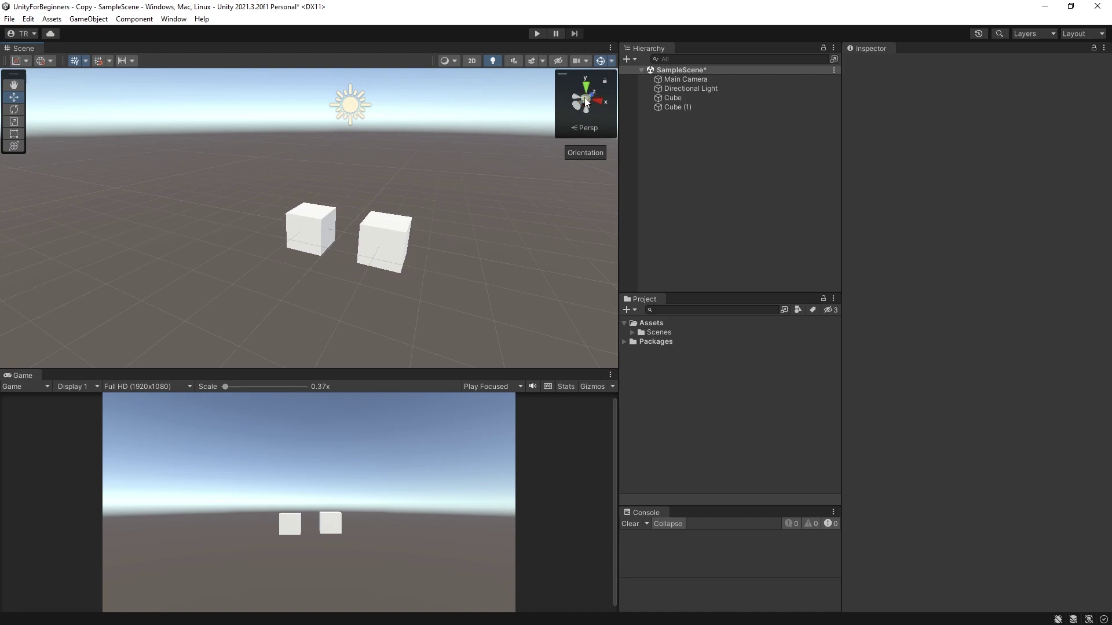
pyautogui.rightClick(584, 100)
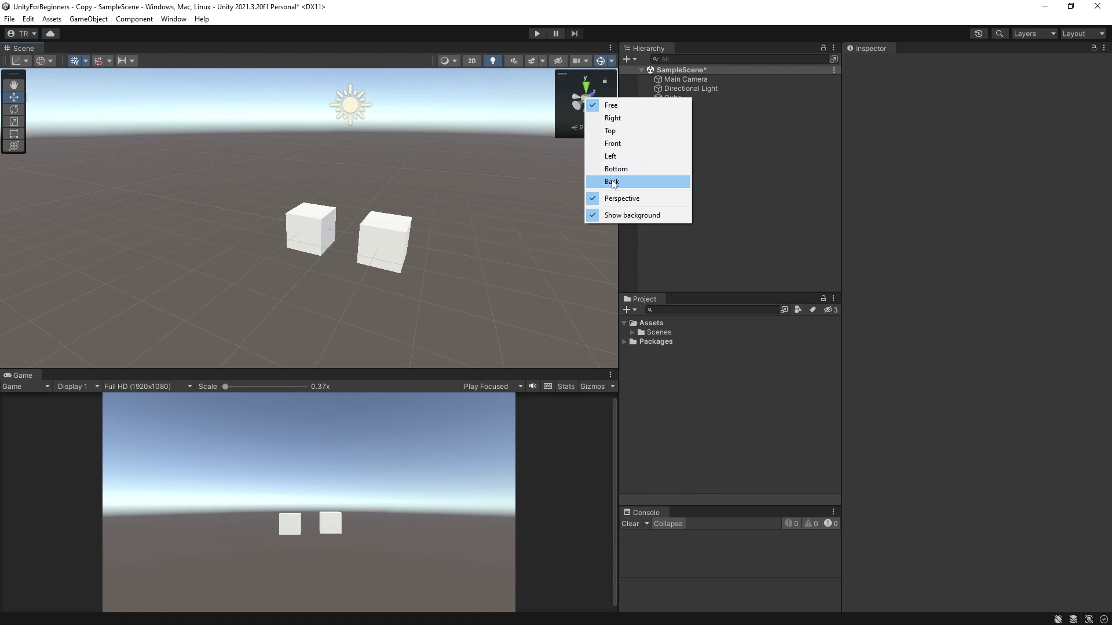
pyautogui.click(725, 162)
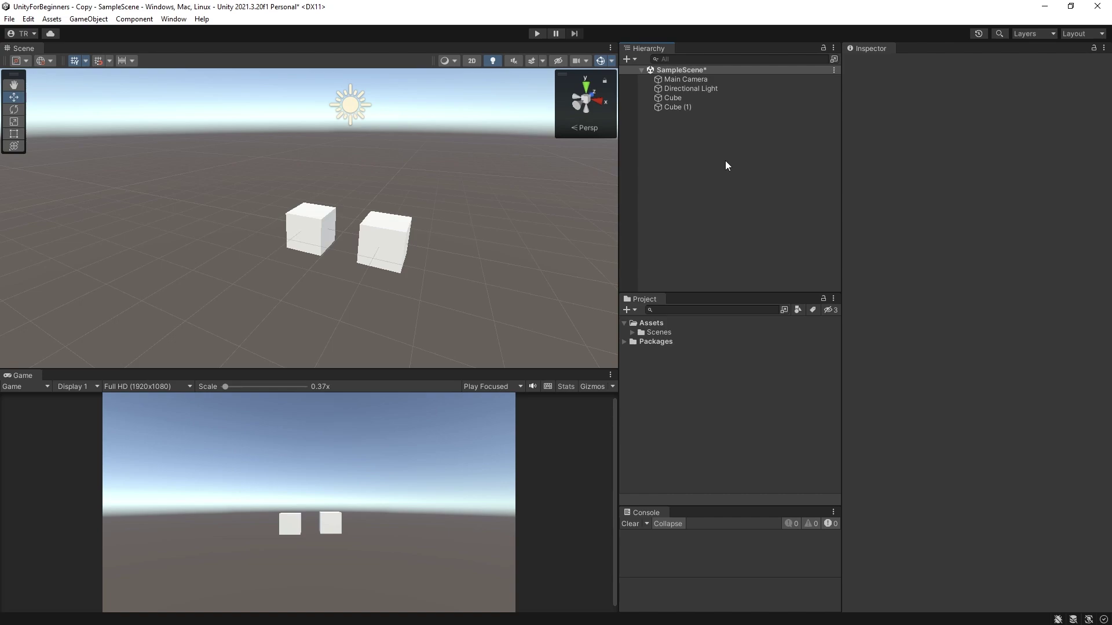
# Select Cube (1), drag it along X to about 1.2, then deselect it.
pyautogui.click(397, 231)
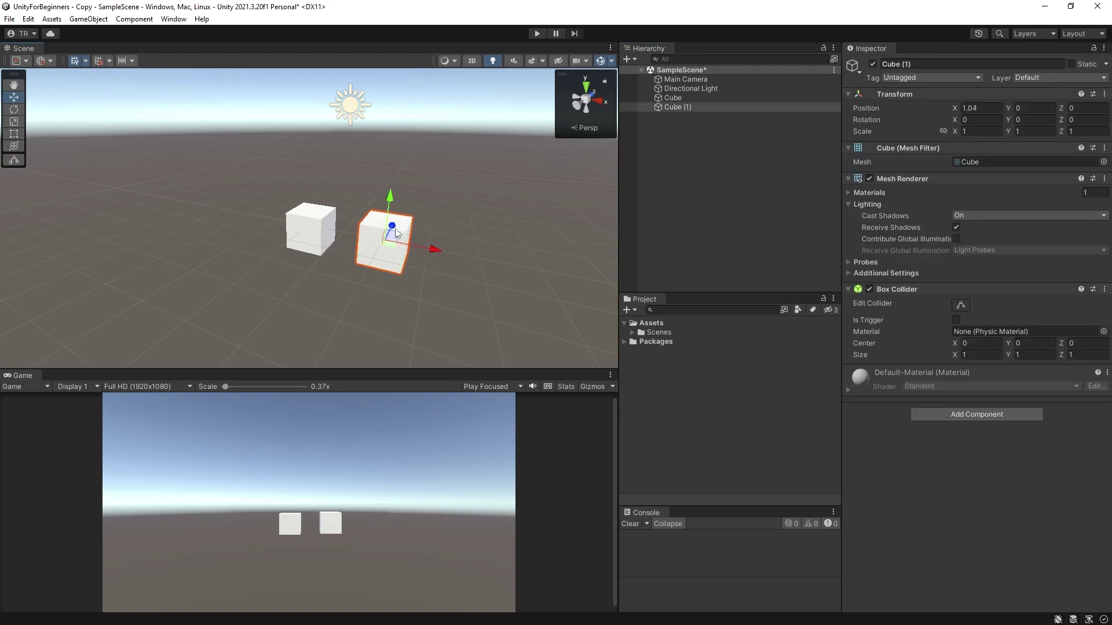
pyautogui.moveTo(428, 249); pyautogui.dragTo(398, 226)
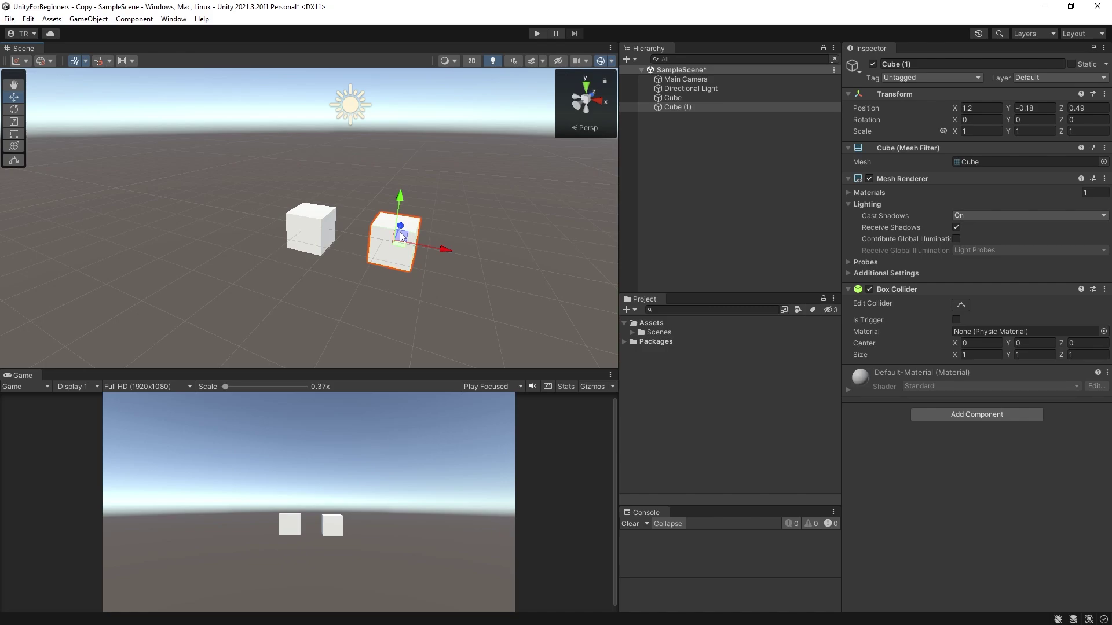
pyautogui.click(529, 243)
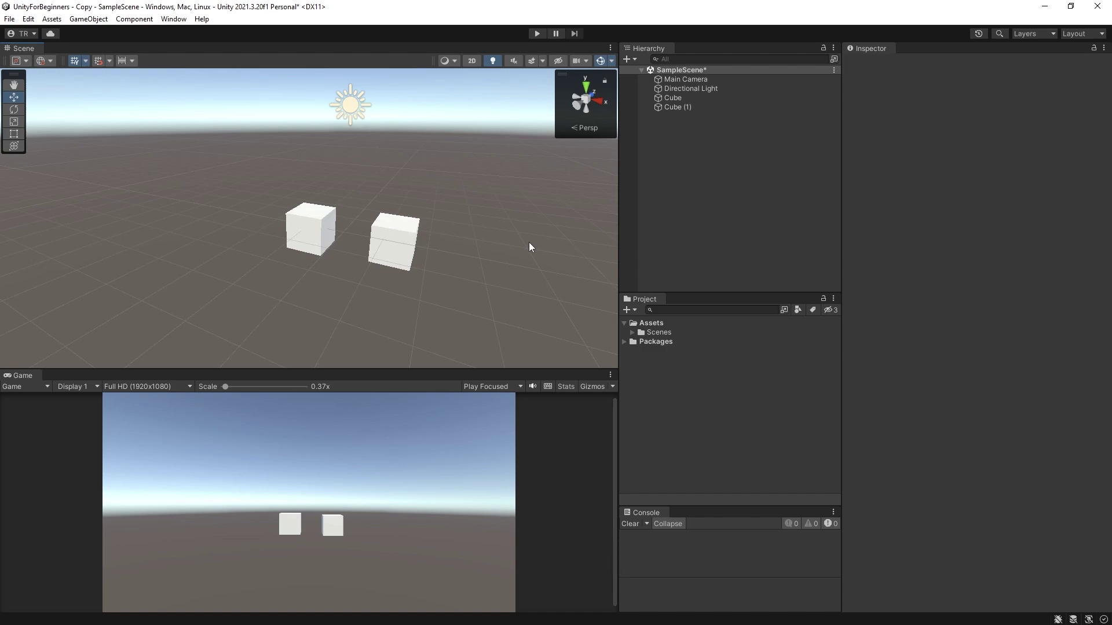
pyautogui.rightClick(565, 88)
# Turn off the orientation gizmo's Show Background and look at the Scene tab's Overlays submenu.
pyautogui.click(607, 202)
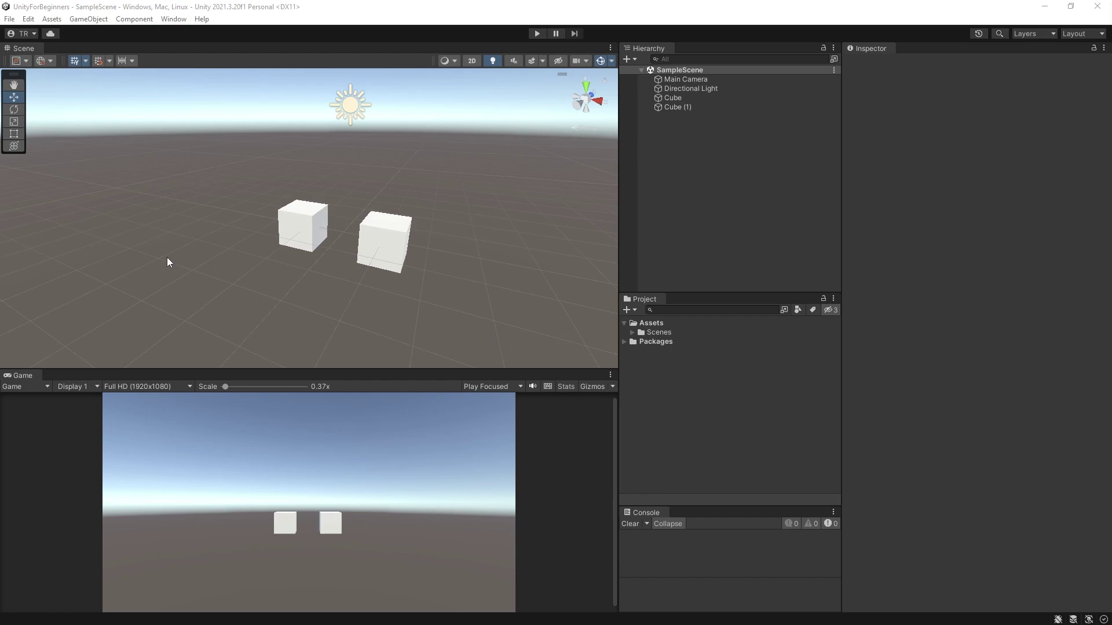
pyautogui.rightClick(19, 51)
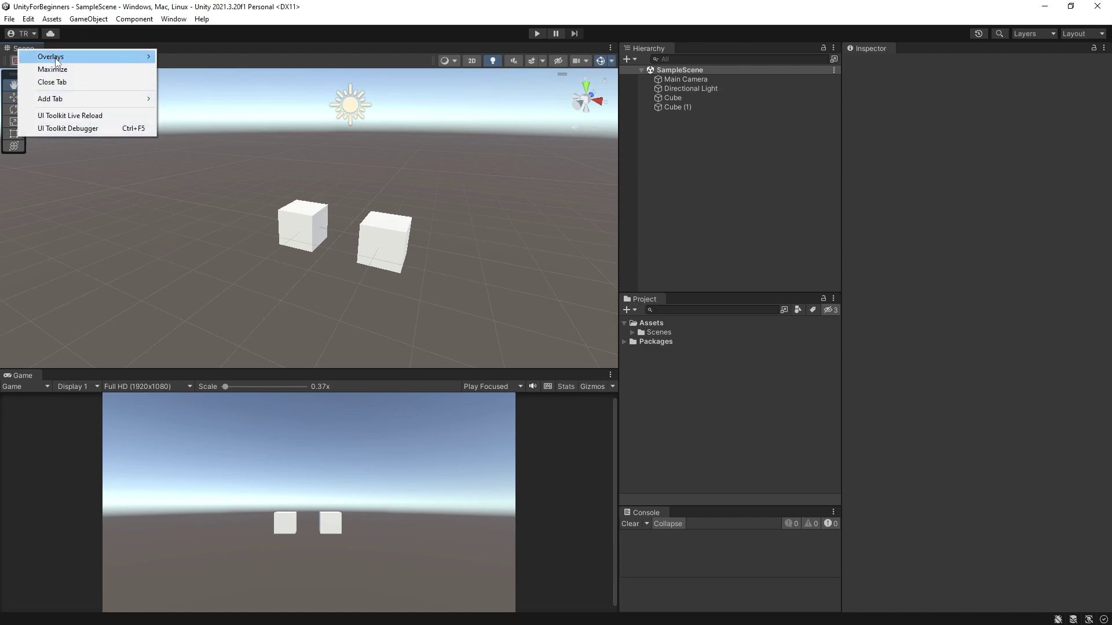
pyautogui.moveTo(56, 62)
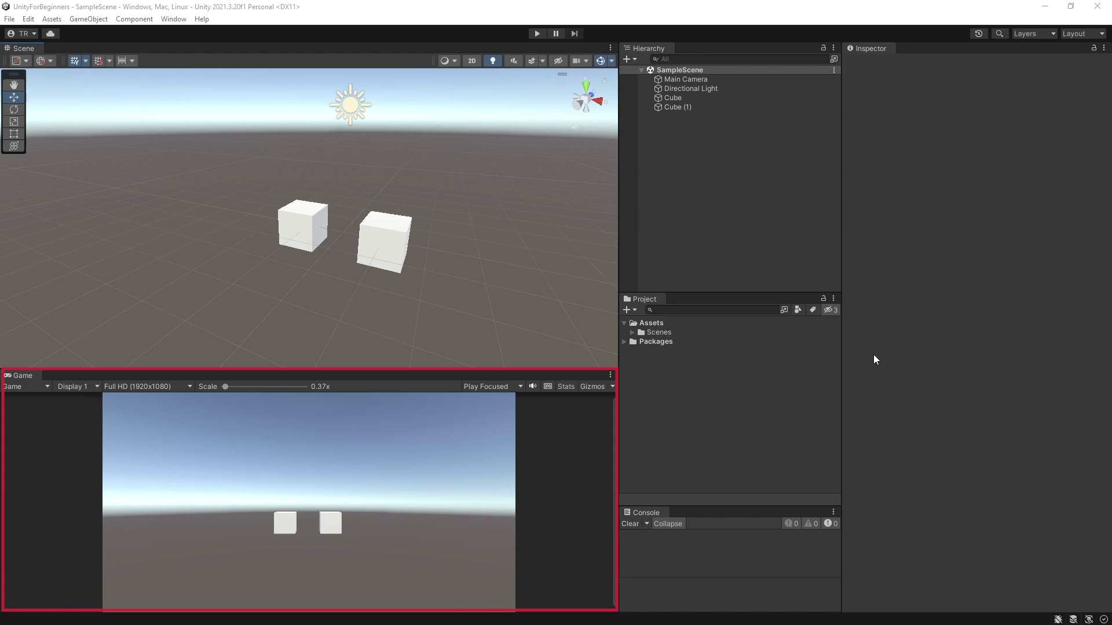
# Set Play Maximized, play and stop the scene, and leave the Game view at 0.35x scale.
pyautogui.click(520, 385)
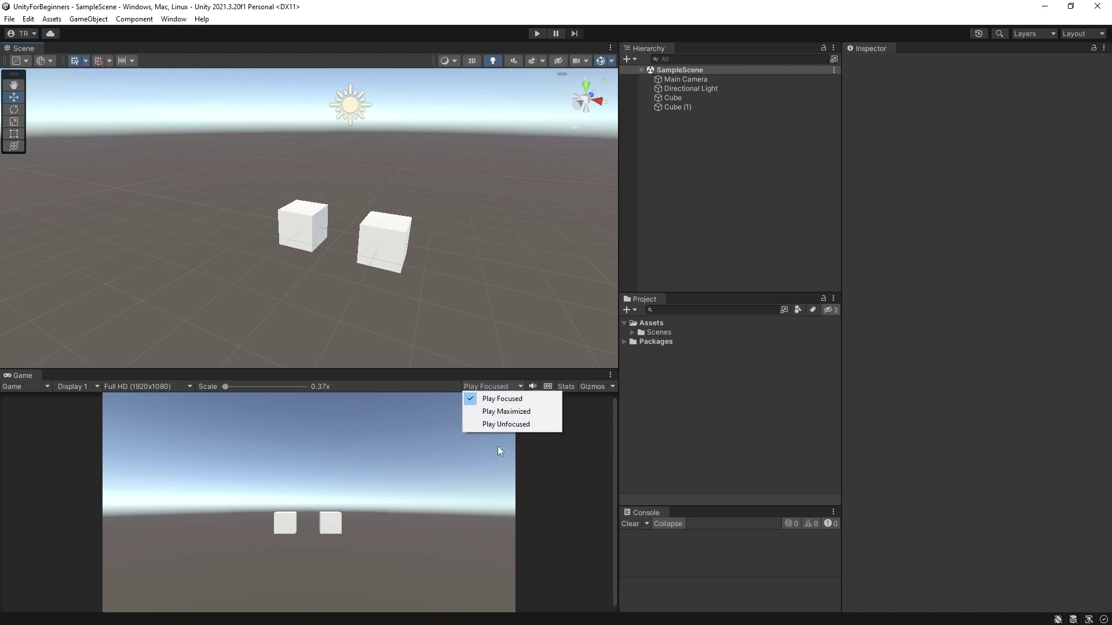
pyautogui.click(497, 411)
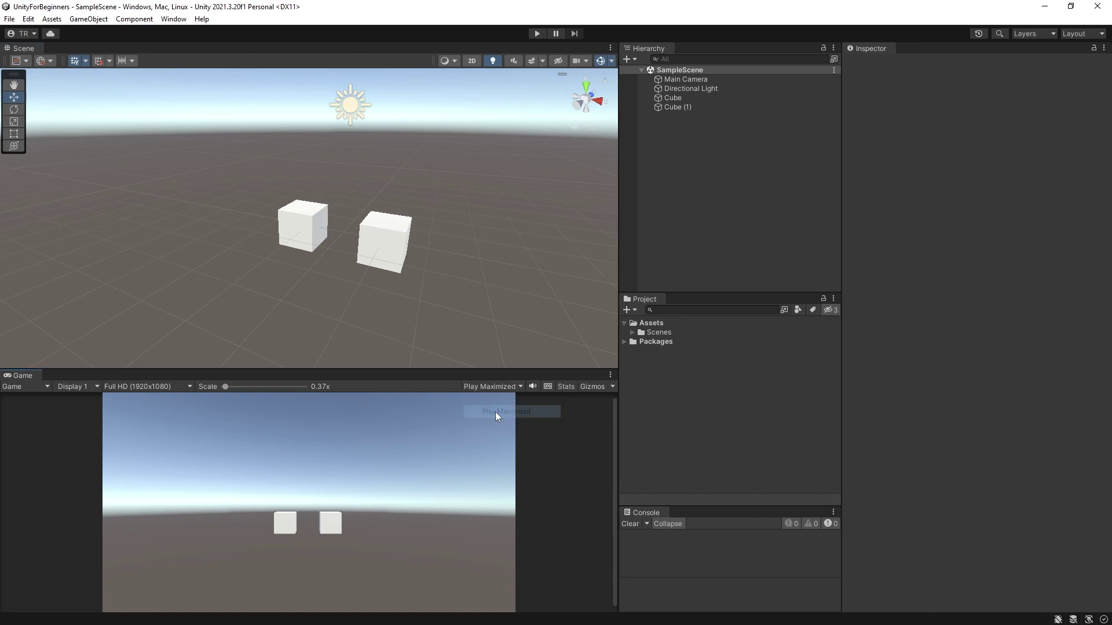
pyautogui.click(537, 33)
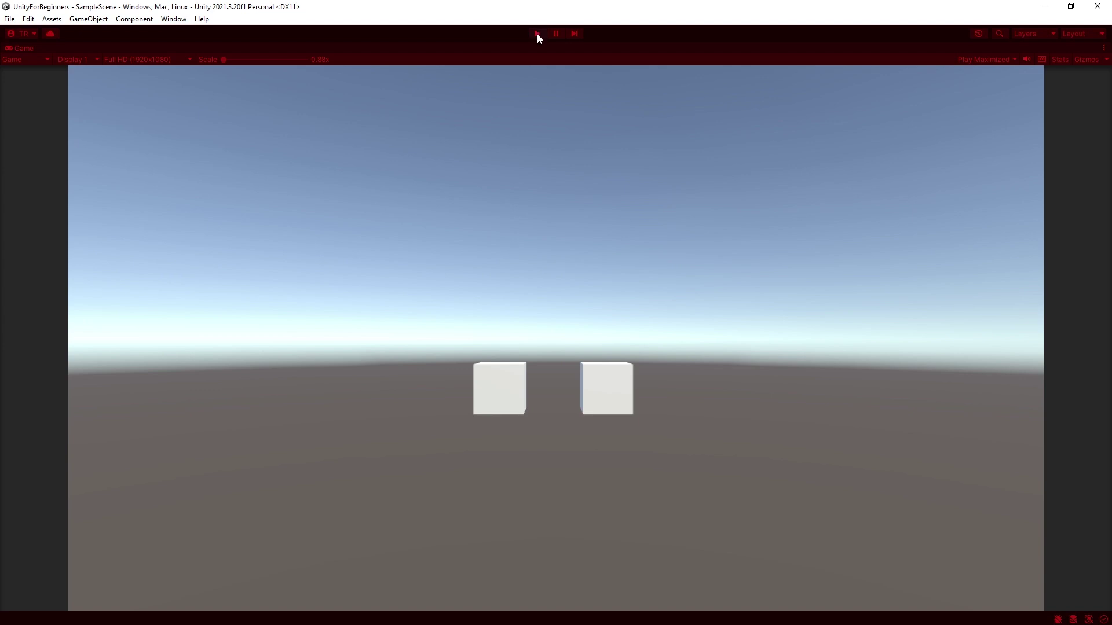
pyautogui.click(537, 33)
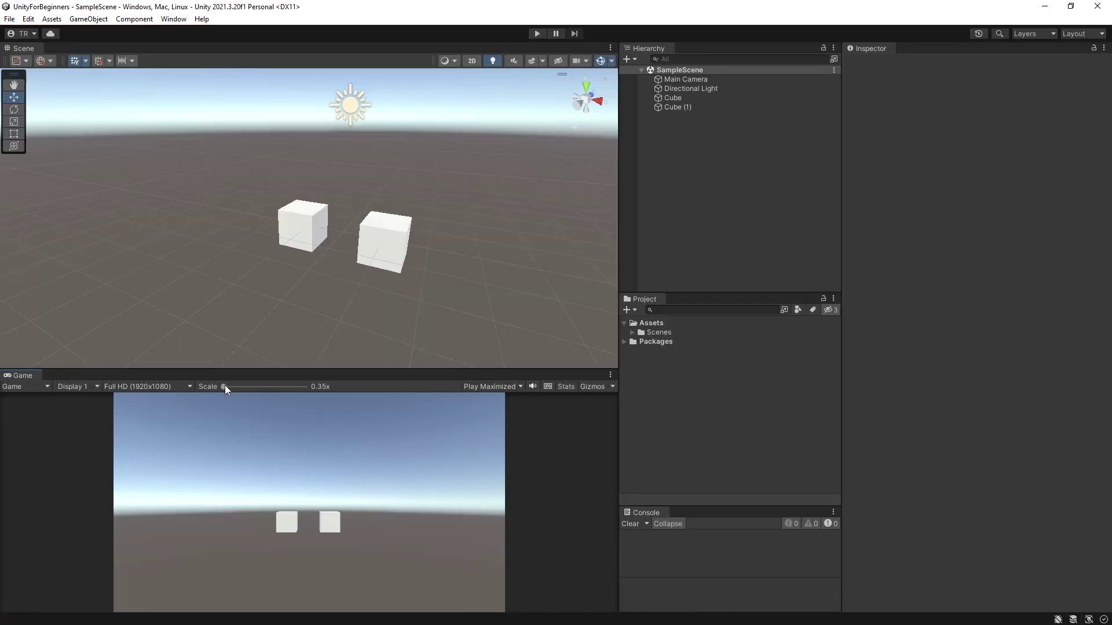
pyautogui.moveTo(223, 387); pyautogui.dragTo(186, 390)
# Switch the Game view to Simulator and choose the Samsung Galaxy S10+ device.
pyautogui.click(48, 386)
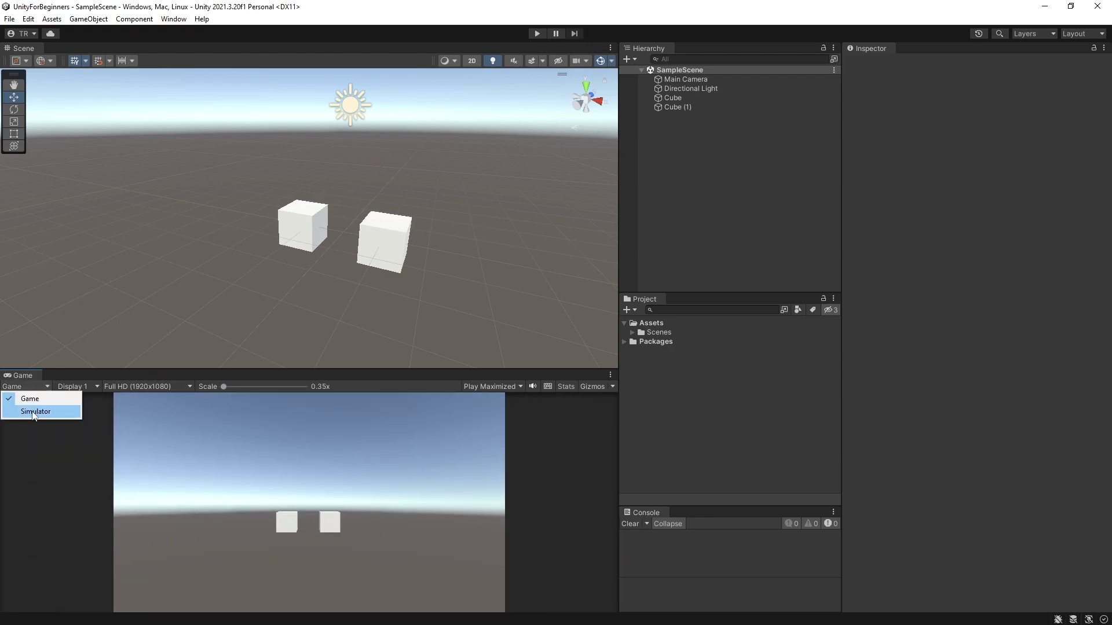
pyautogui.click(34, 412)
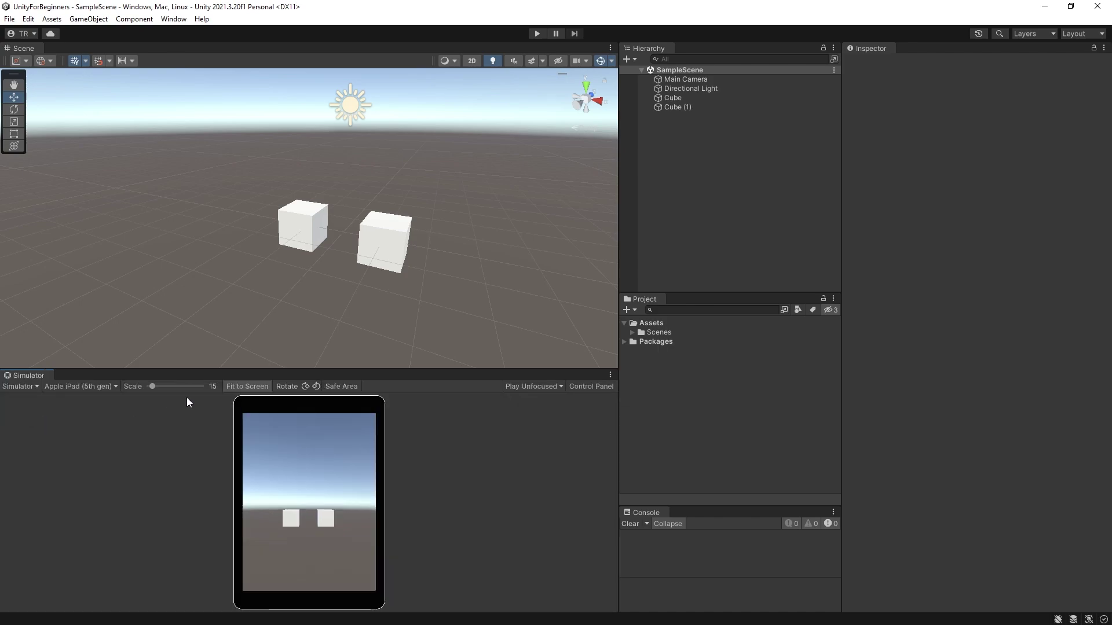
pyautogui.click(116, 386)
pyautogui.scroll(-6, 76, 470)
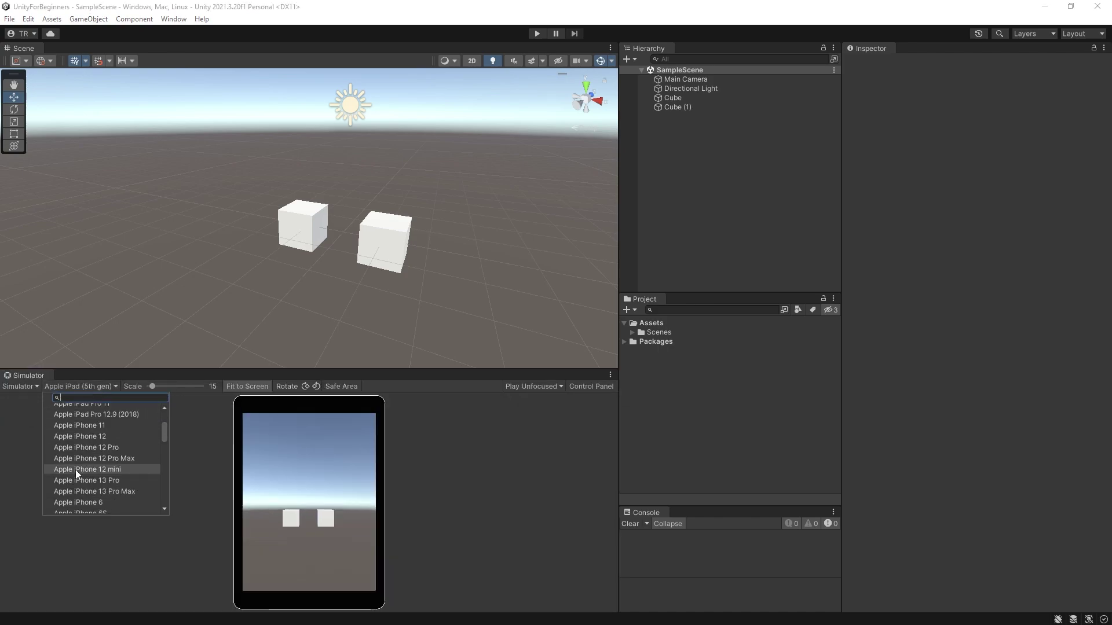
pyautogui.scroll(-5, 76, 470)
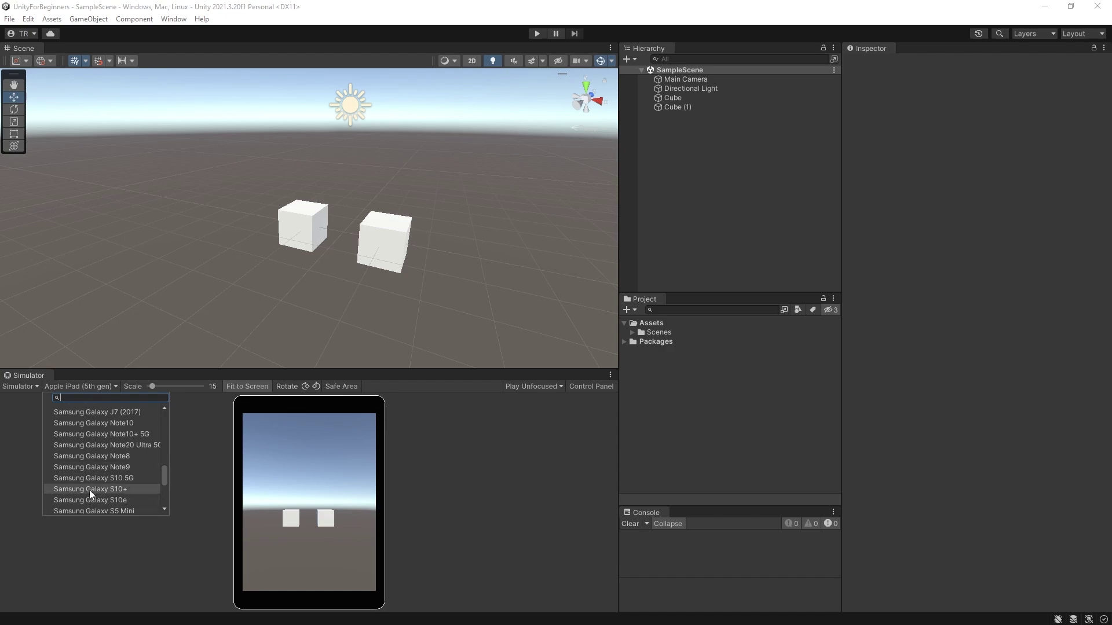
pyautogui.click(90, 490)
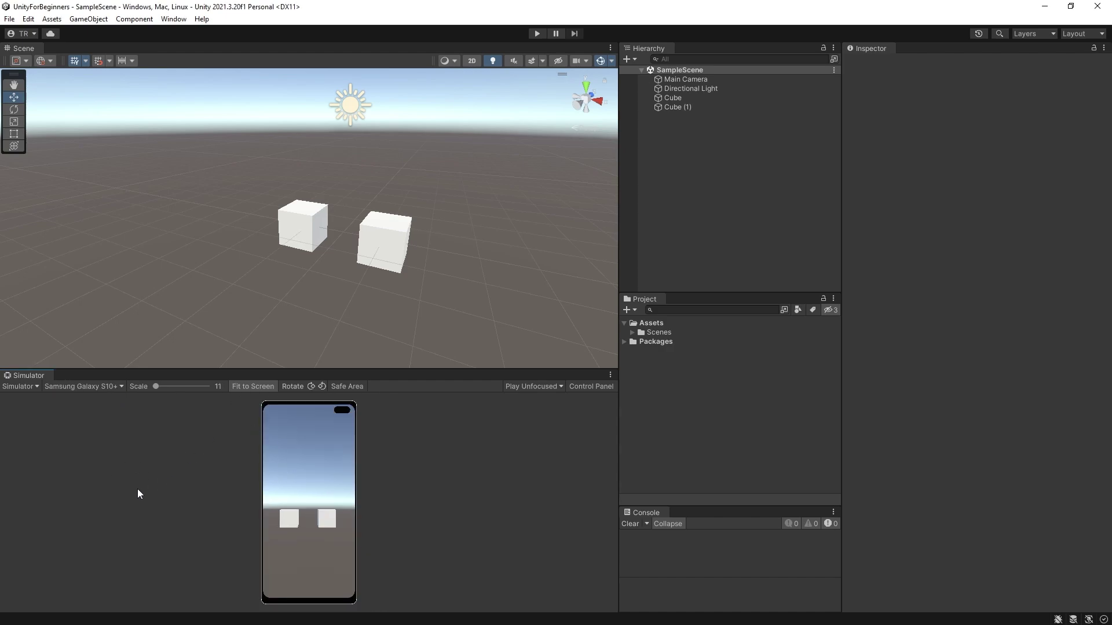
pyautogui.click(36, 387)
# Return to the Game view, disable and re-enable the Directional Light, then open the Help menu.
pyautogui.click(29, 398)
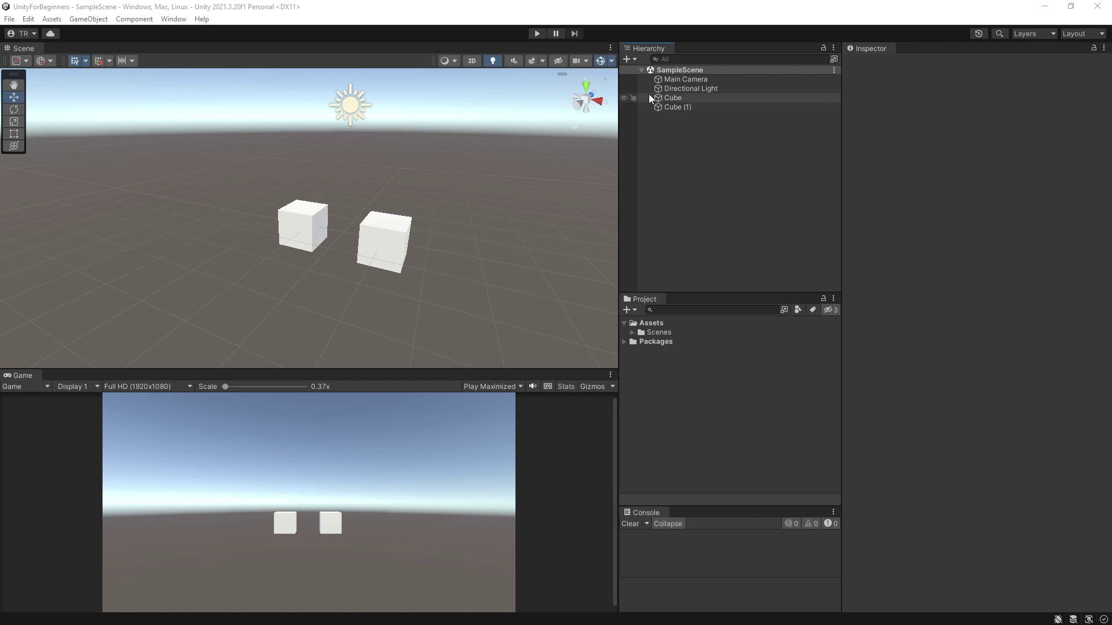
pyautogui.click(673, 79)
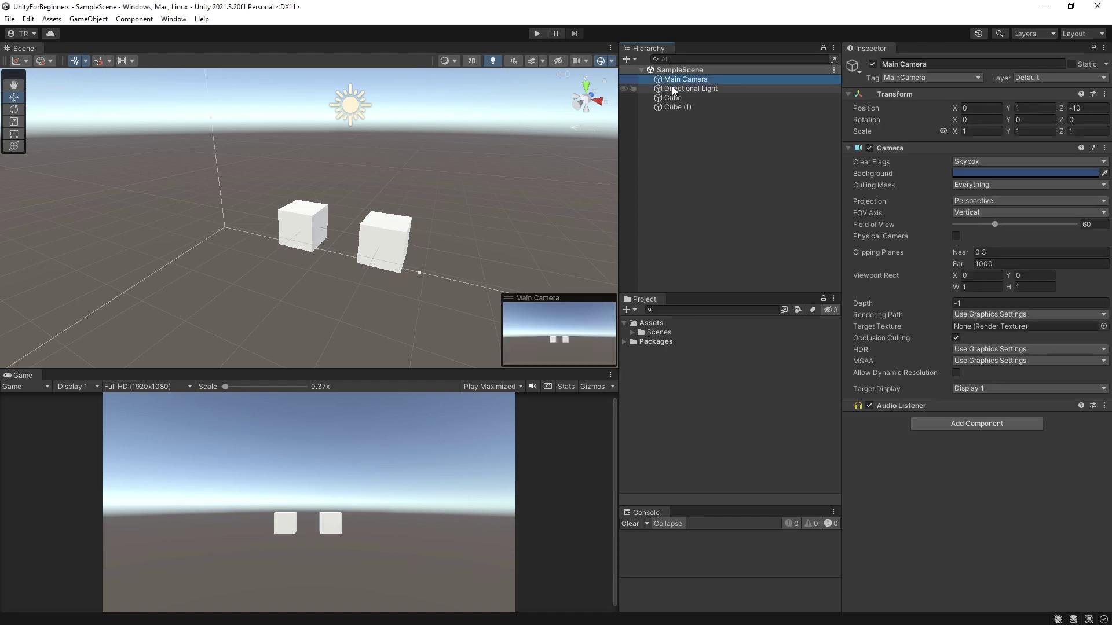
pyautogui.click(673, 88)
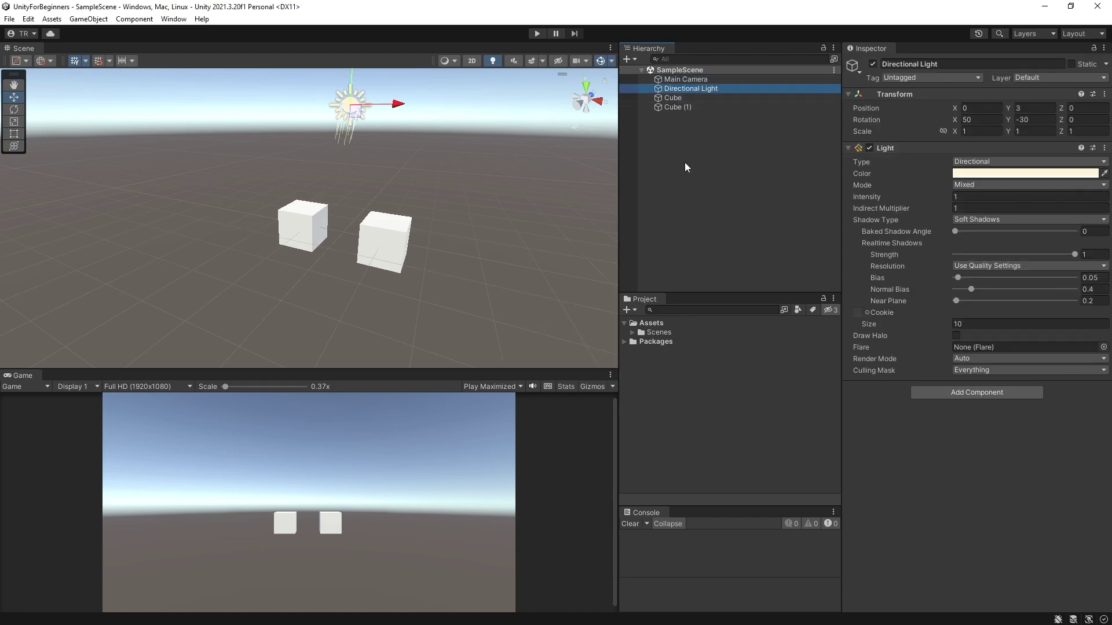
pyautogui.click(873, 65)
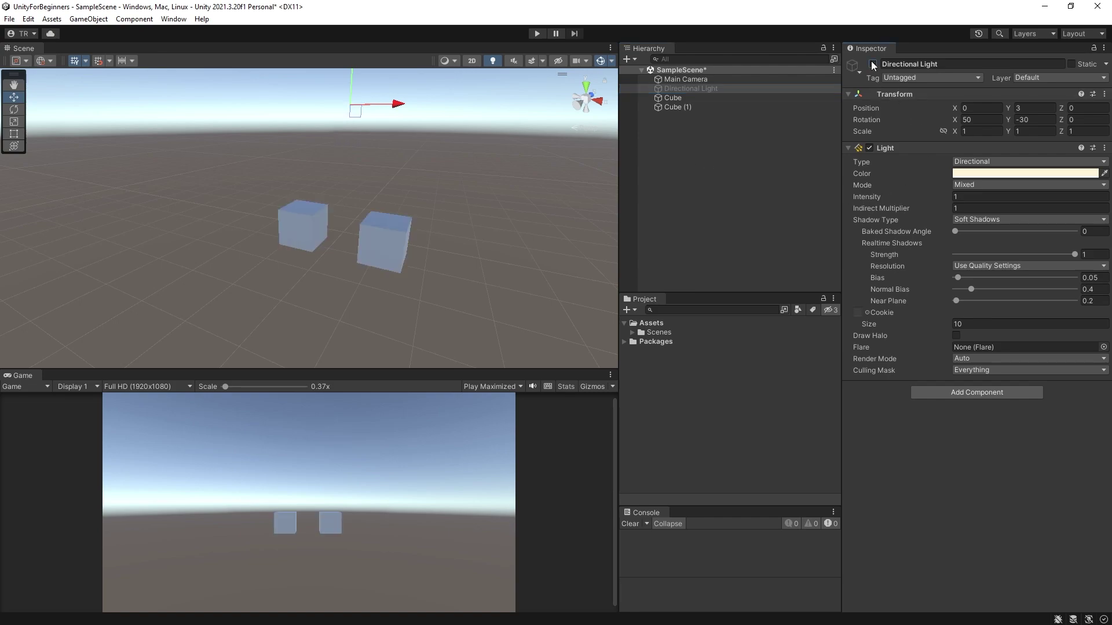
pyautogui.click(872, 65)
pyautogui.click(690, 167)
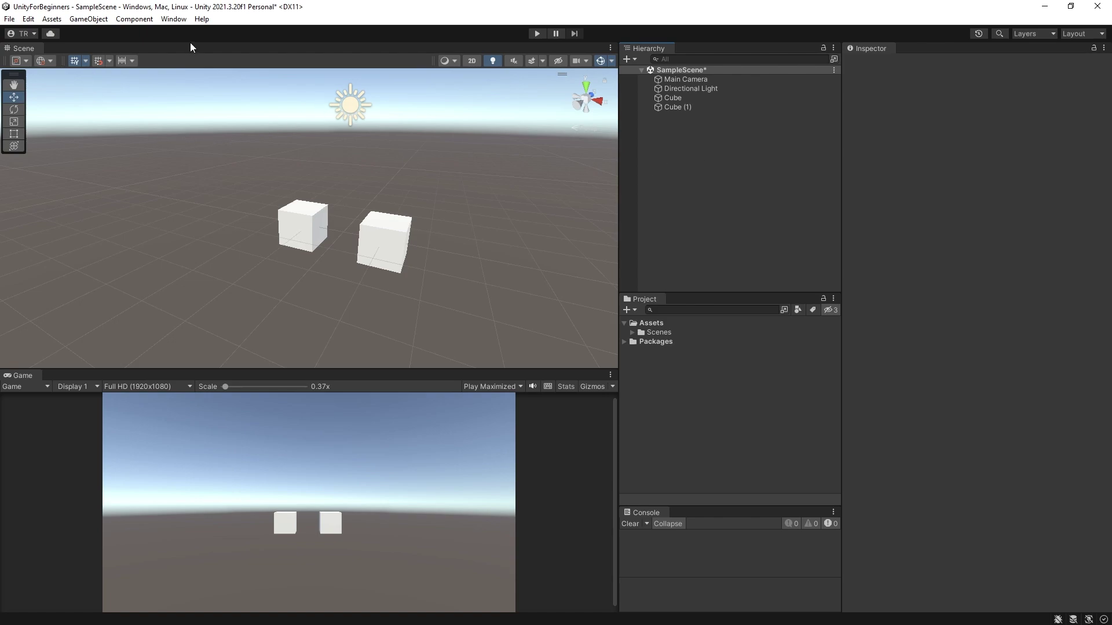
pyautogui.click(201, 19)
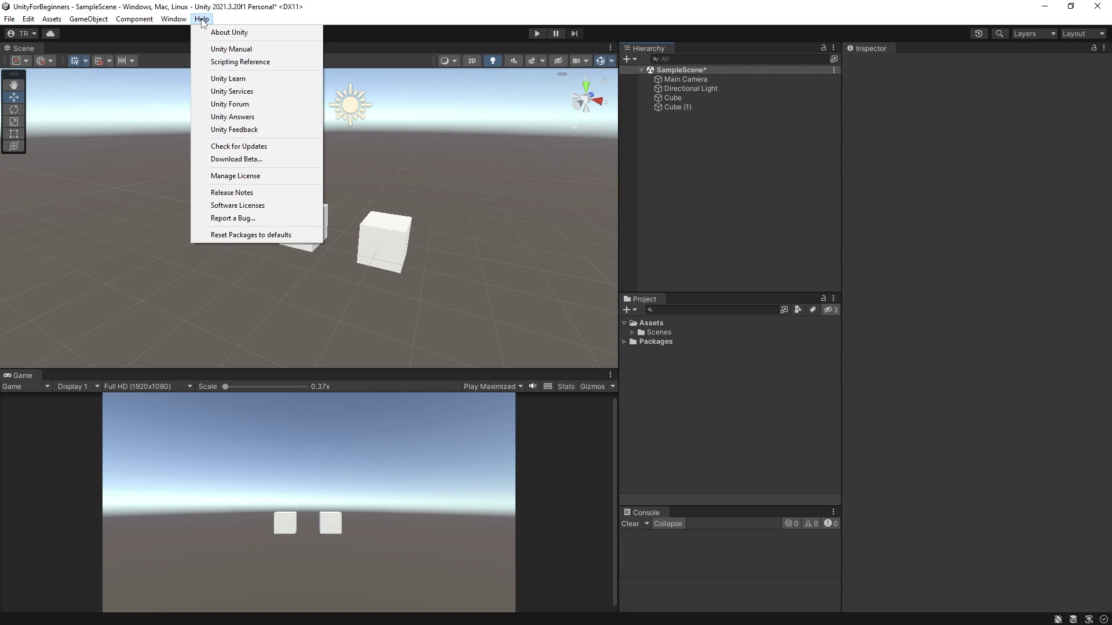
# Open the offline Unity Manual and expand Working in Unity > Unity's interface in the contents.
pyautogui.click(215, 49)
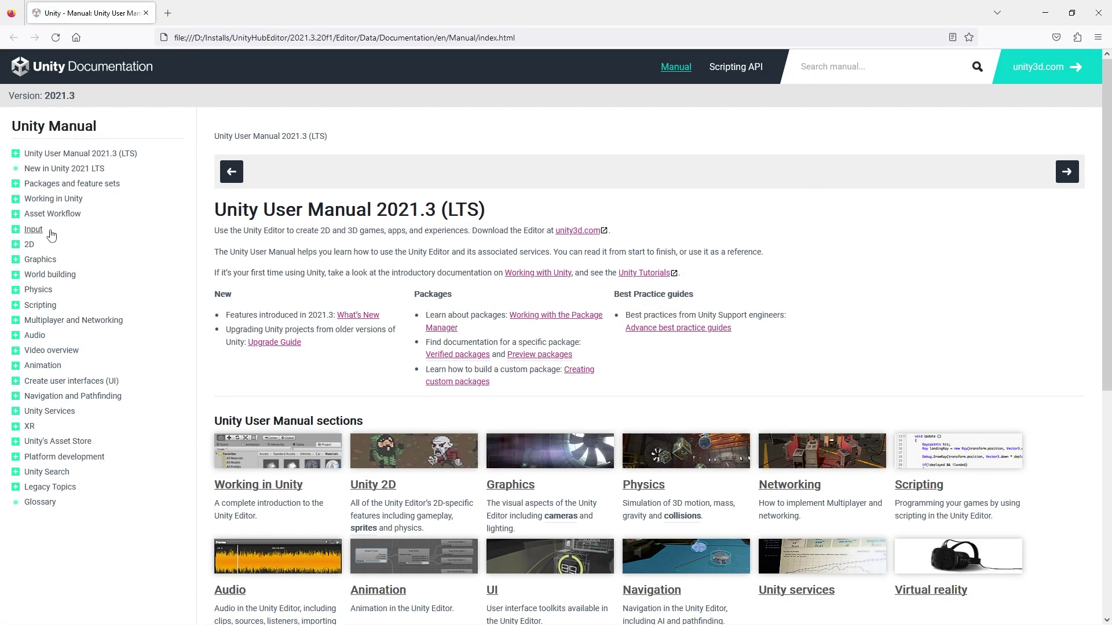
pyautogui.click(16, 199)
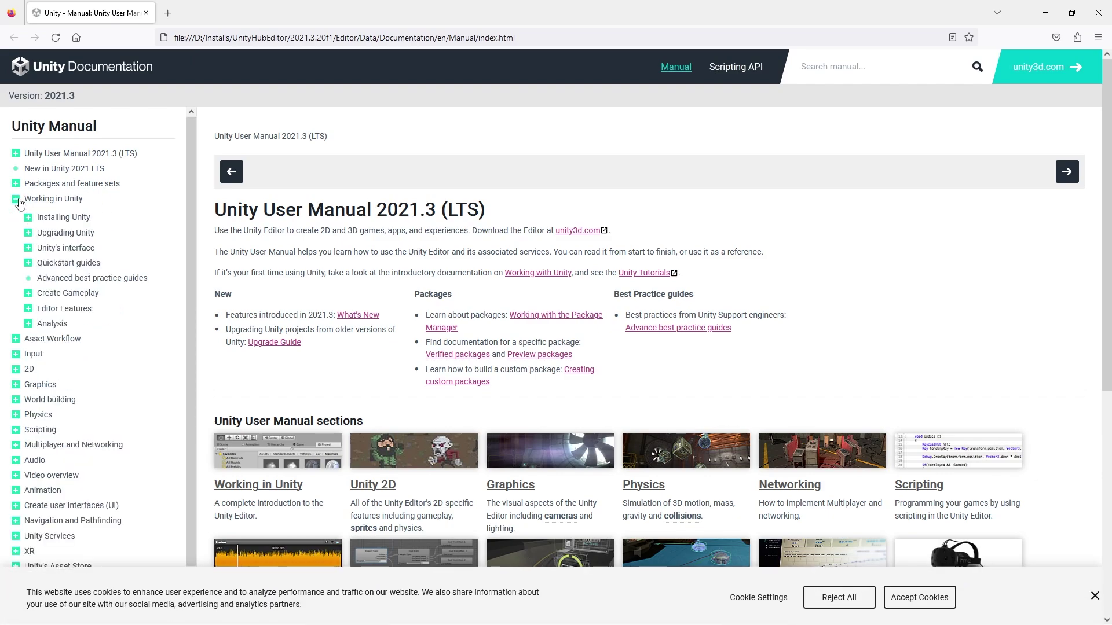
pyautogui.click(28, 248)
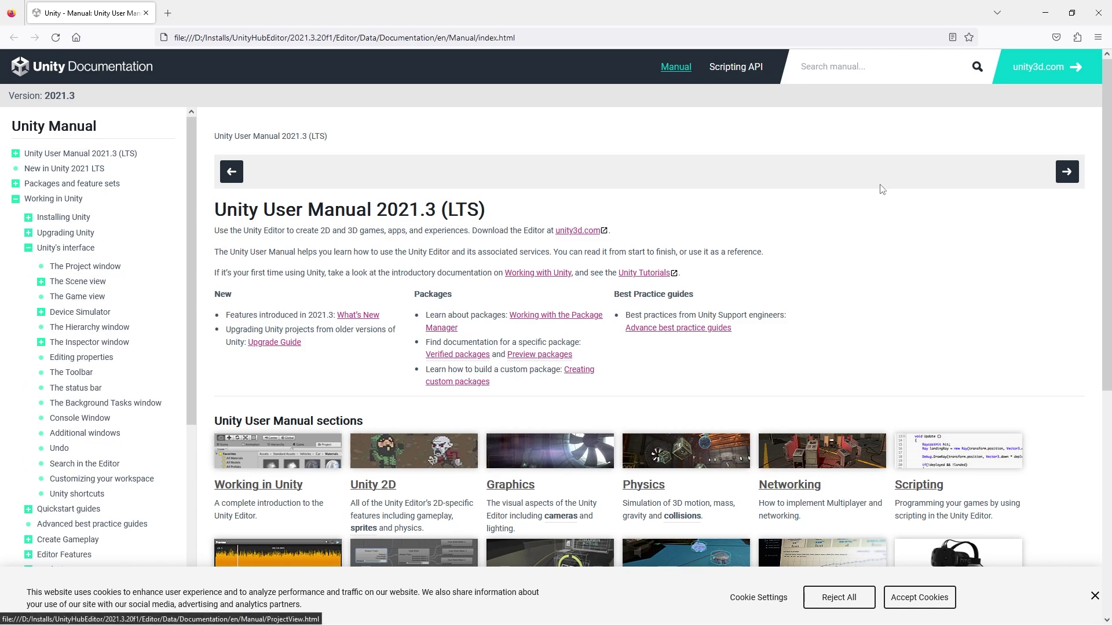
# Close Firefox, select the left Cube, and view its Add Component Rigidbody options without adding any.
pyautogui.click(1098, 12)
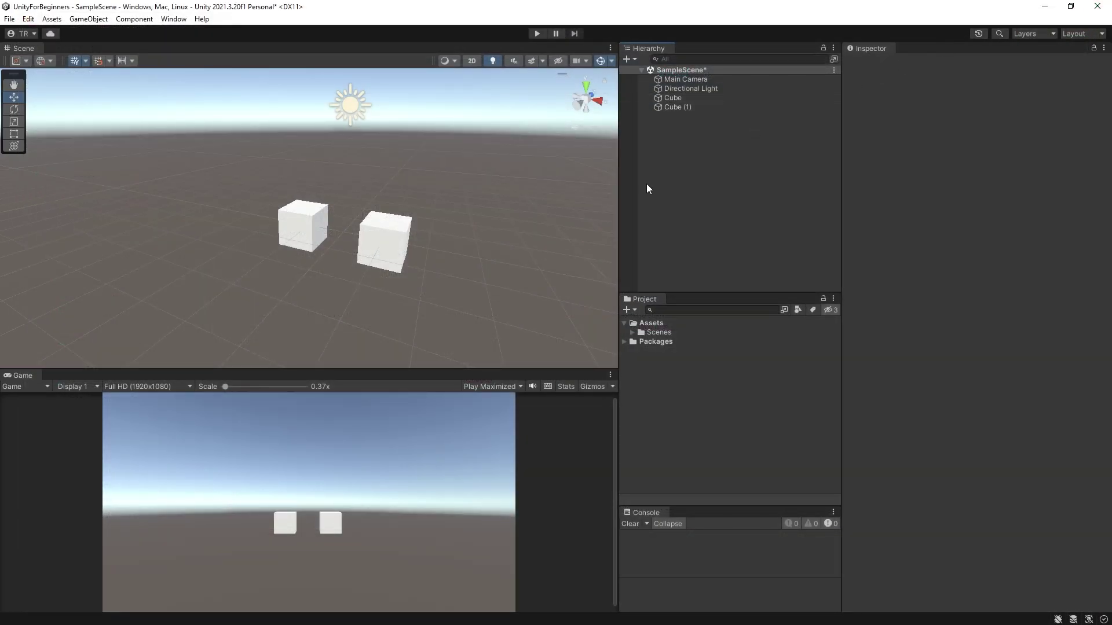
pyautogui.click(667, 98)
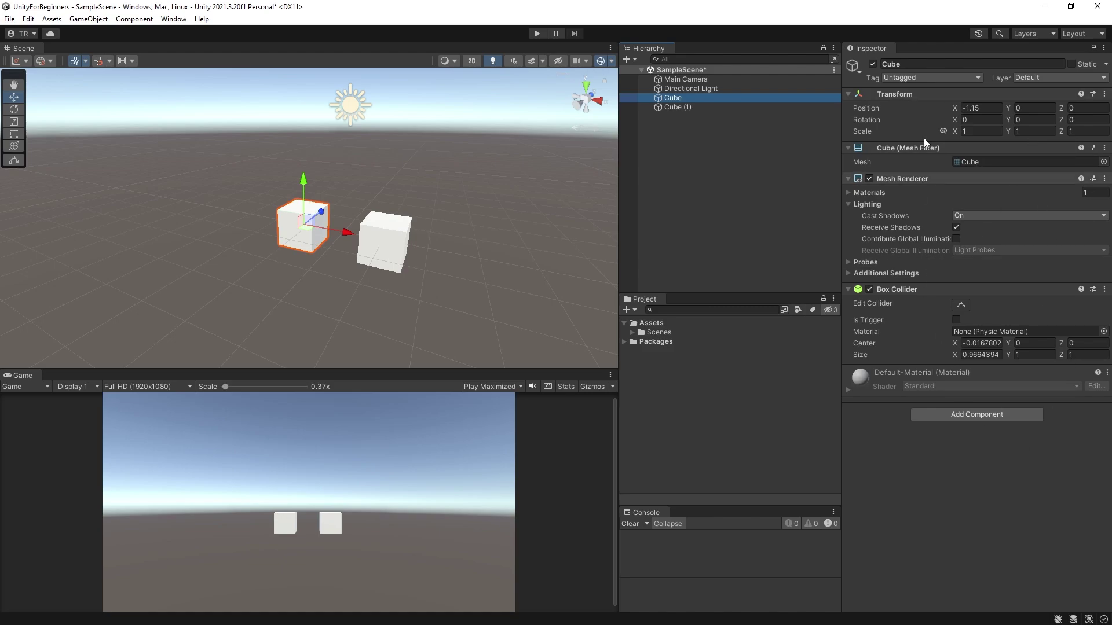
pyautogui.click(971, 418)
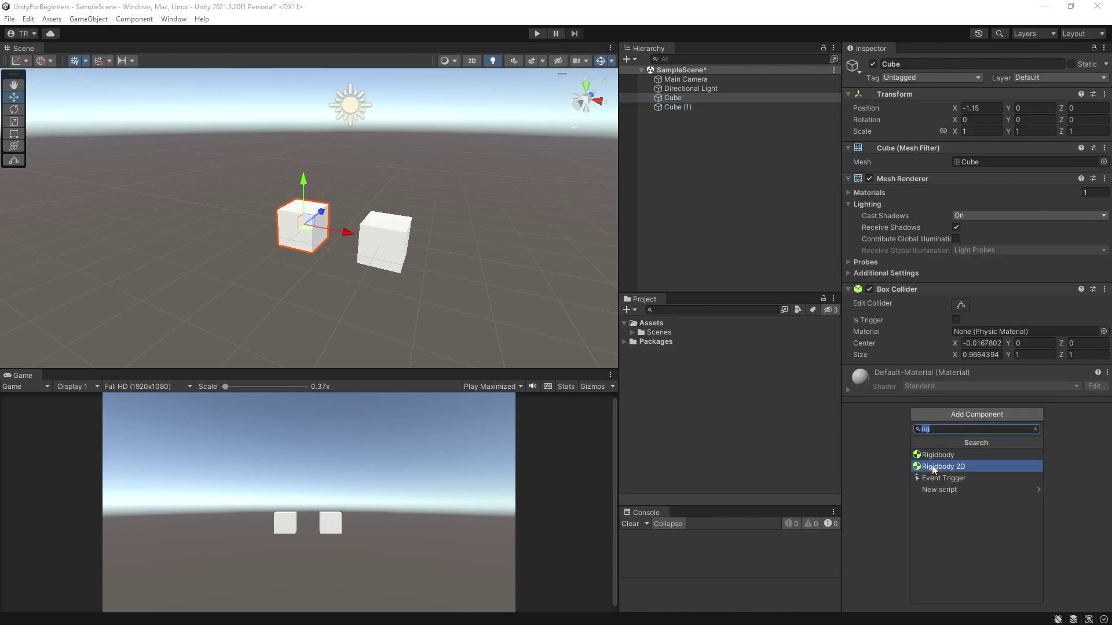
pyautogui.click(879, 440)
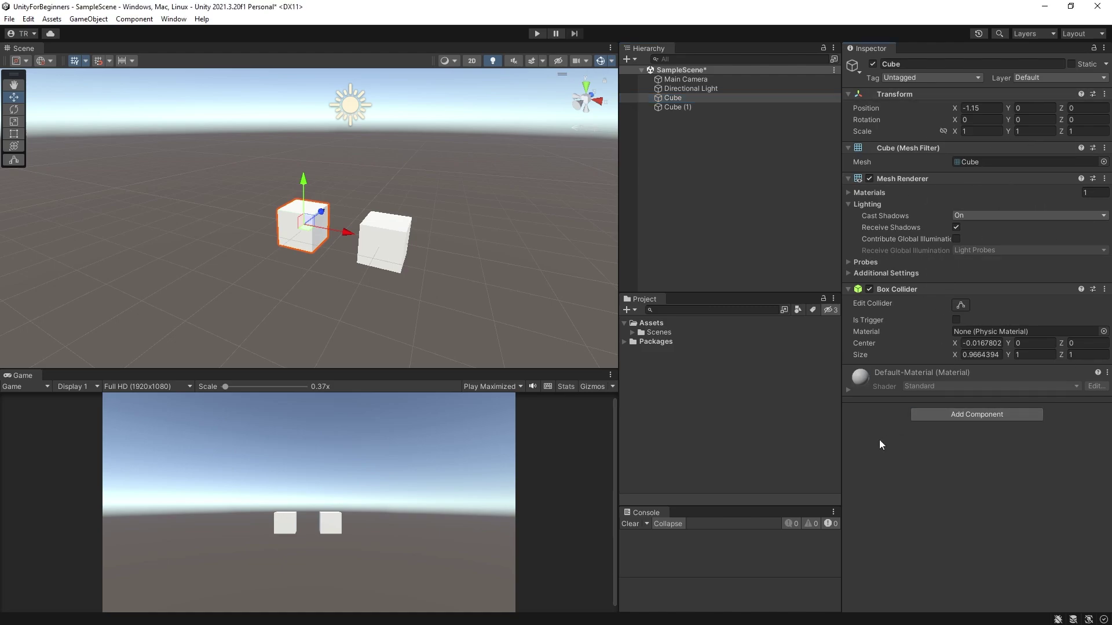